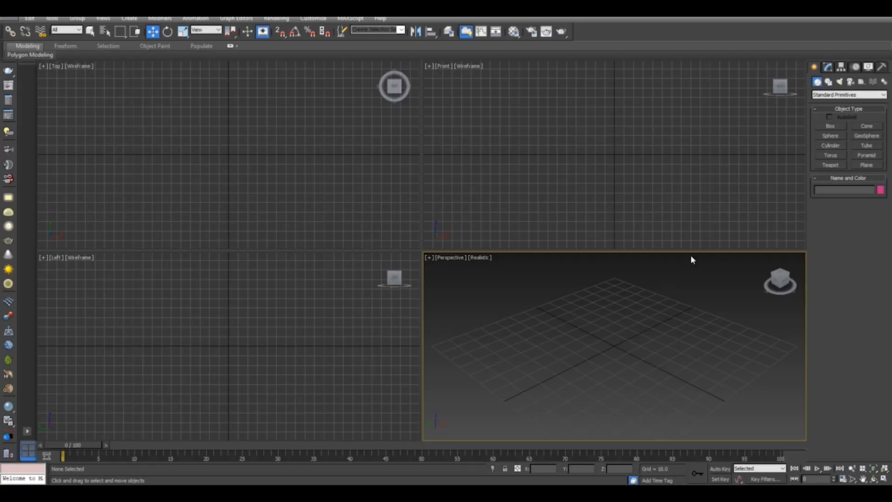
Activate the Perspective viewport and maximize it to fill the workspace
{"action": "left_click", "coordinate": [348, 180]}
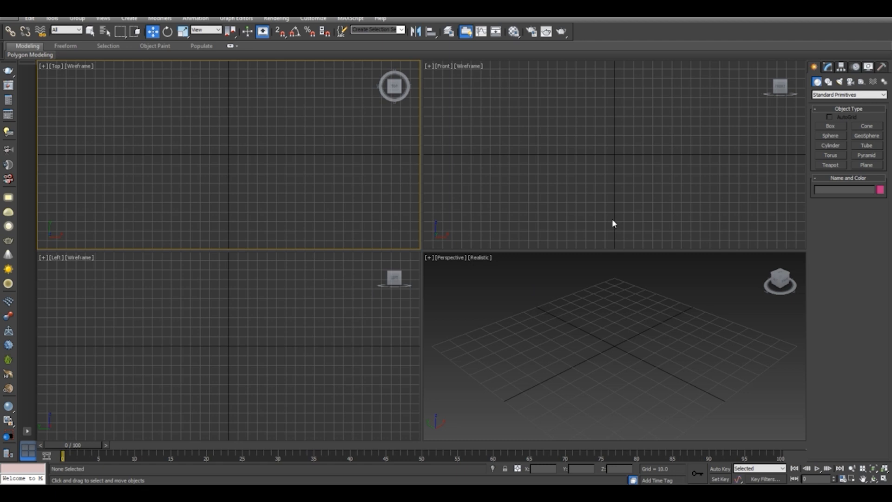
{"action": "left_click", "coordinate": [526, 338]}
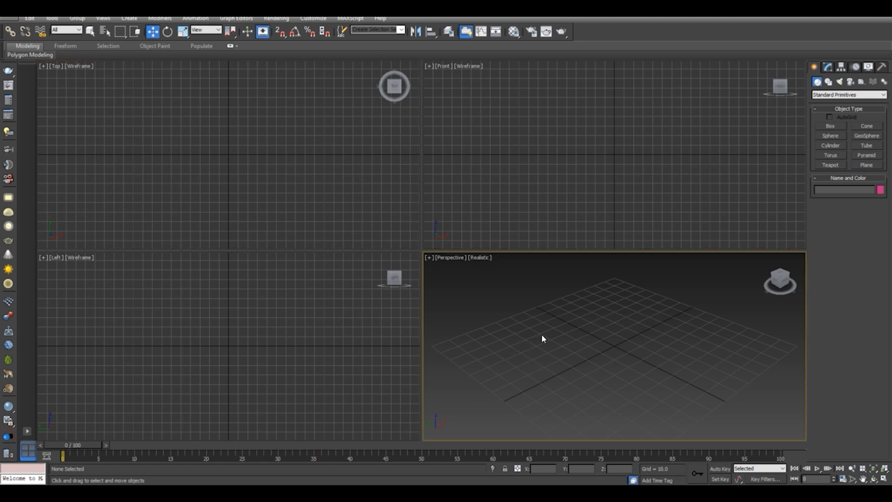
{"action": "key", "text": "alt+w"}
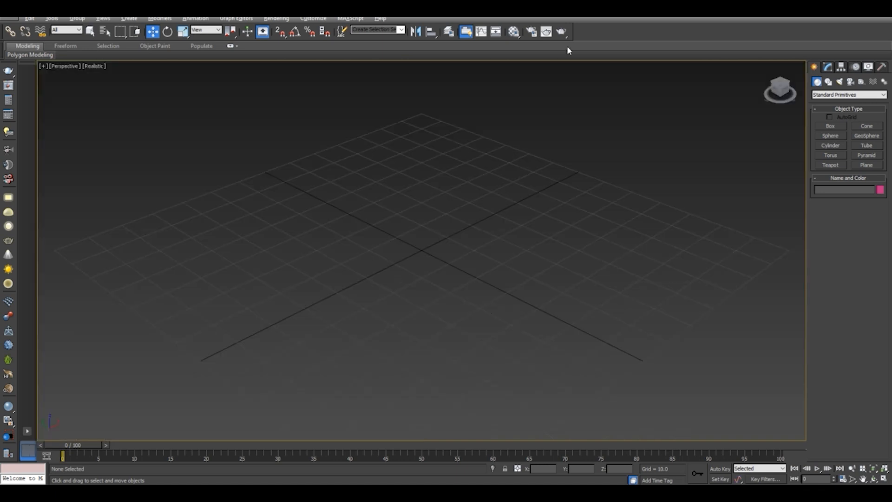
{"action": "mouse_move", "coordinate": [781, 88]}
{"action": "left_mouse_down"}
{"action": "mouse_move", "coordinate": [765, 86]}
{"action": "mouse_move", "coordinate": [764, 70]}
{"action": "mouse_move", "coordinate": [774, 73]}
{"action": "mouse_move", "coordinate": [771, 88]}
{"action": "left_mouse_up"}
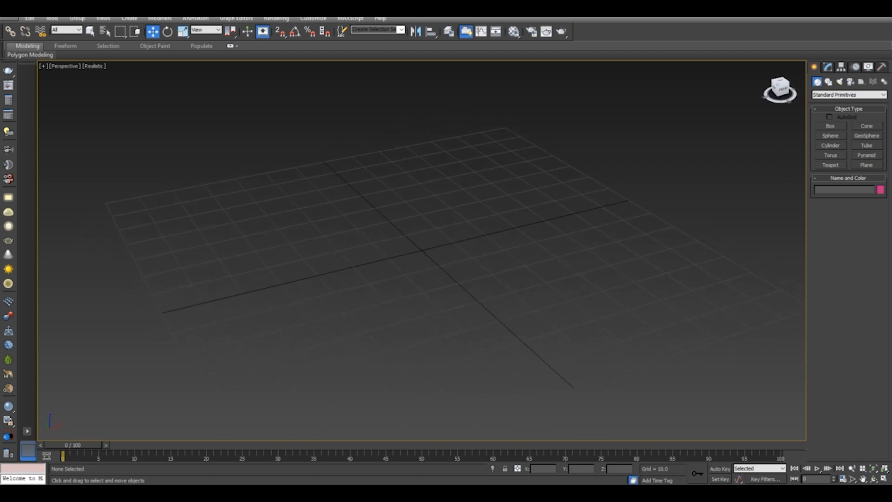
Create a Hedra extended primitive with a radius of about 29.9 near the center of the grid
{"action": "left_click", "coordinate": [855, 96]}
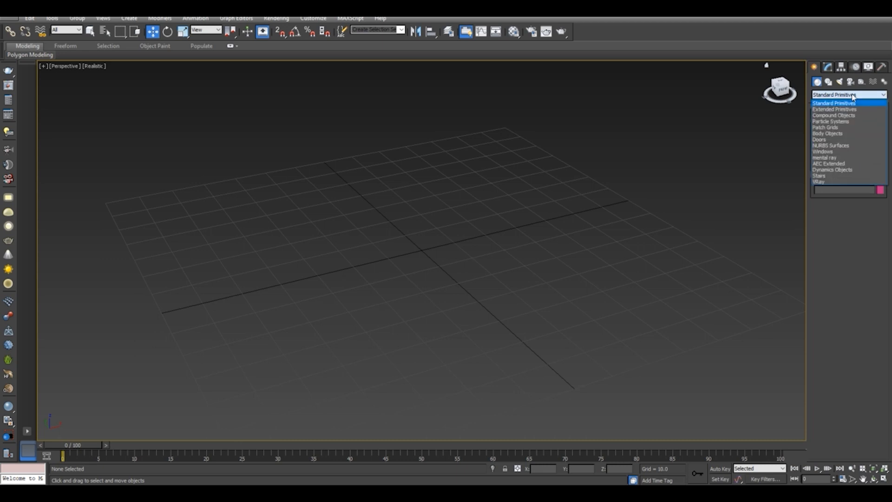
{"action": "left_click", "coordinate": [725, 143]}
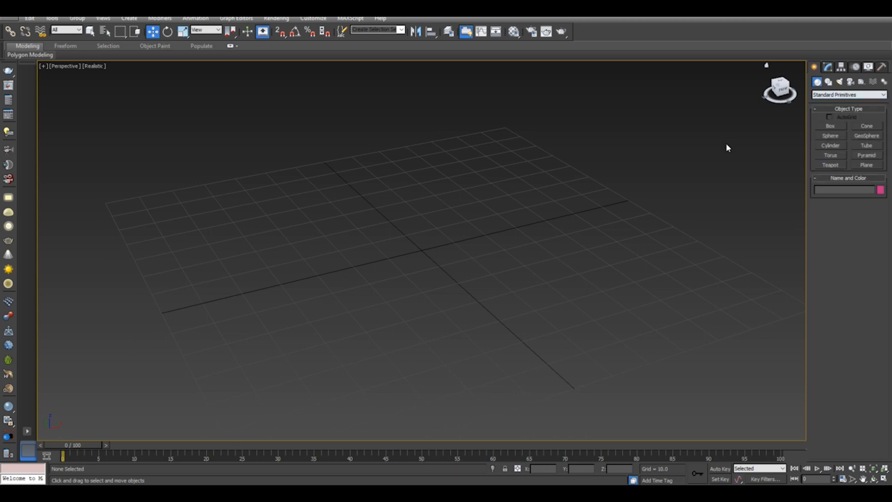
{"action": "left_click", "coordinate": [845, 96]}
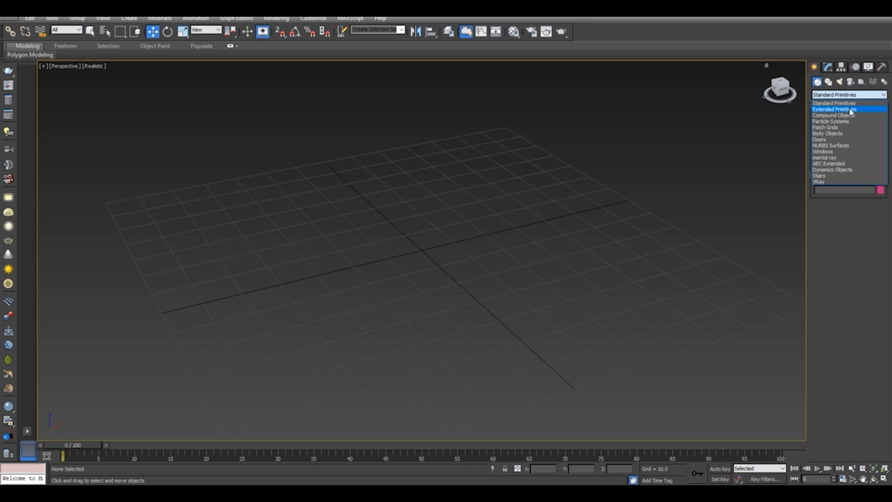
{"action": "left_click", "coordinate": [852, 110]}
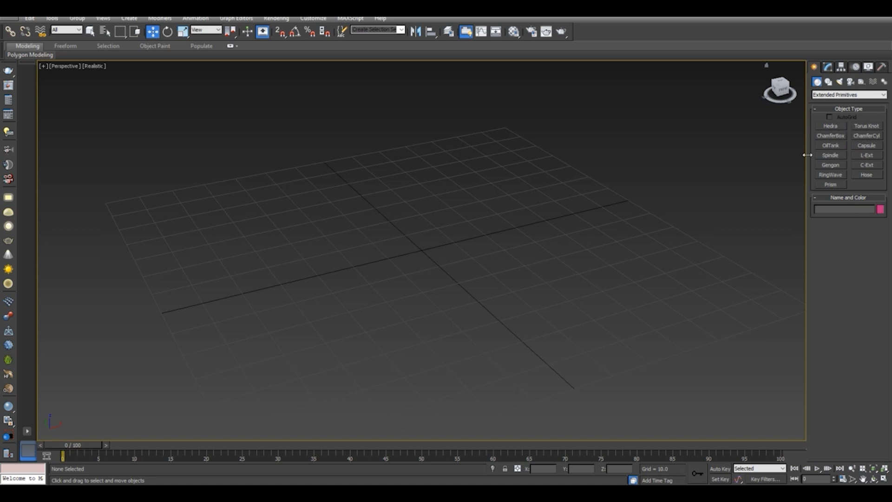
{"action": "left_click", "coordinate": [832, 126]}
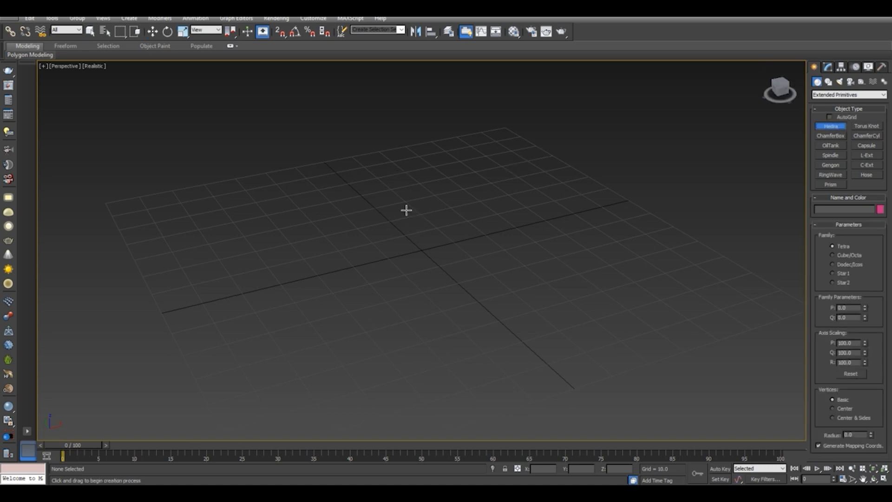
{"action": "left_click_drag", "start_coordinate": [406, 209], "coordinate": [448, 251]}
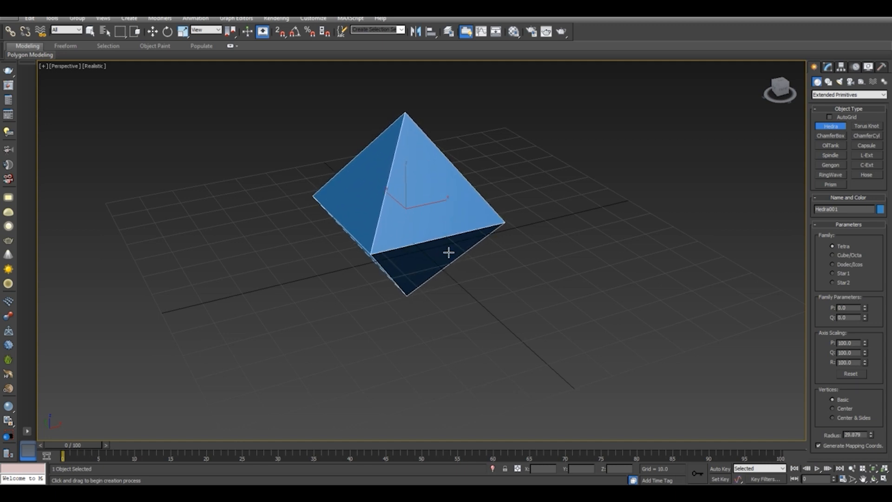
{"action": "left_click", "coordinate": [152, 32]}
{"action": "middle_click_drag", "start_coordinate": [418, 251], "coordinate": [460, 209], "text": "alt"}
{"action": "middle_click_drag", "start_coordinate": [511, 186], "coordinate": [696, 139], "text": "alt"}
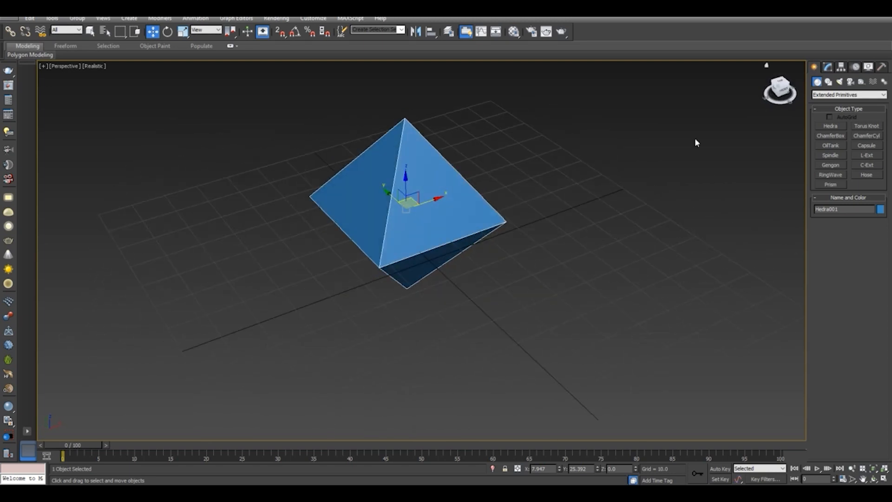
{"action": "middle_click_drag", "start_coordinate": [393, 197], "coordinate": [507, 218], "text": "alt"}
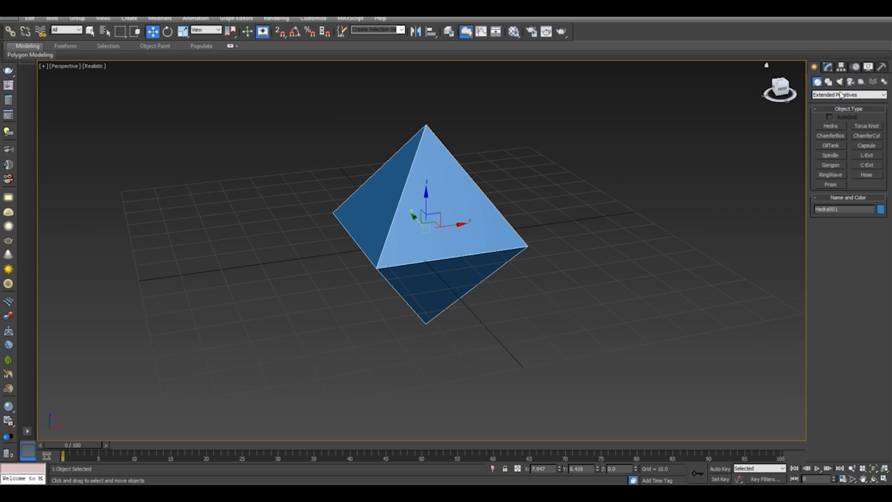
Modify the hedra's parameters so that its family is Dodec/Icos
{"action": "left_click", "coordinate": [828, 68]}
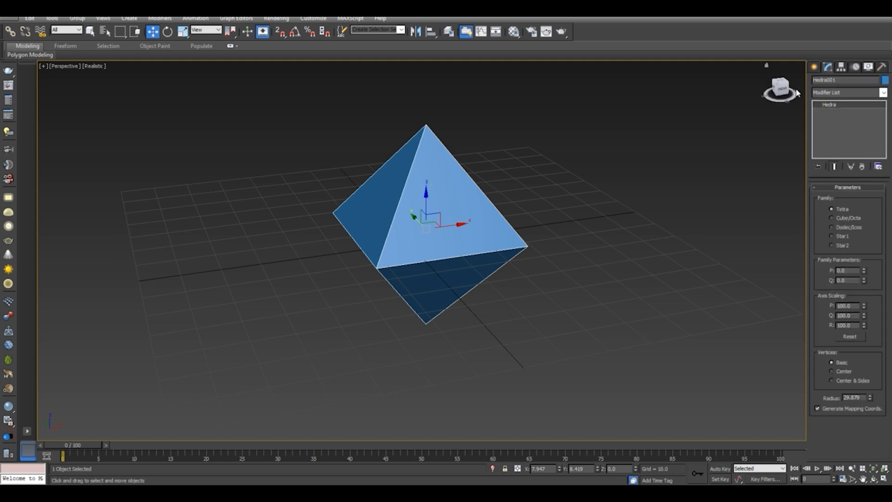
{"action": "left_click", "coordinate": [781, 89]}
{"action": "left_click_drag", "start_coordinate": [772, 97], "coordinate": [784, 91]}
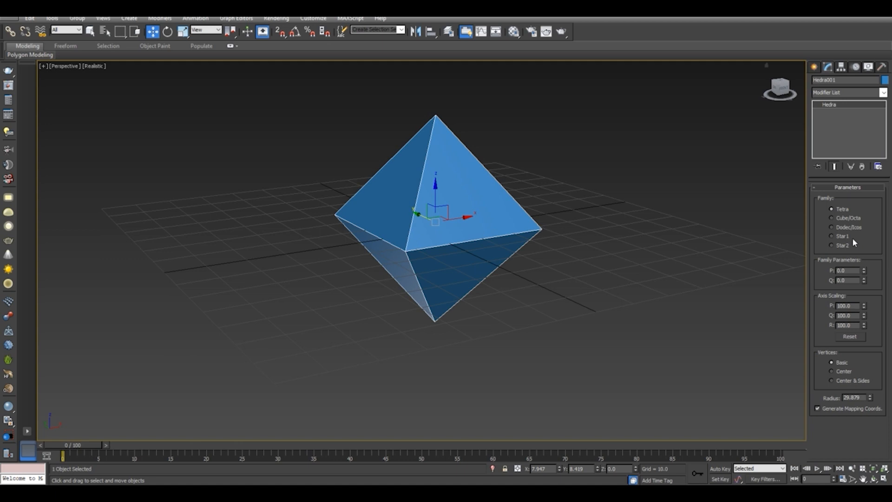
{"action": "left_click", "coordinate": [833, 237]}
{"action": "left_click", "coordinate": [833, 243]}
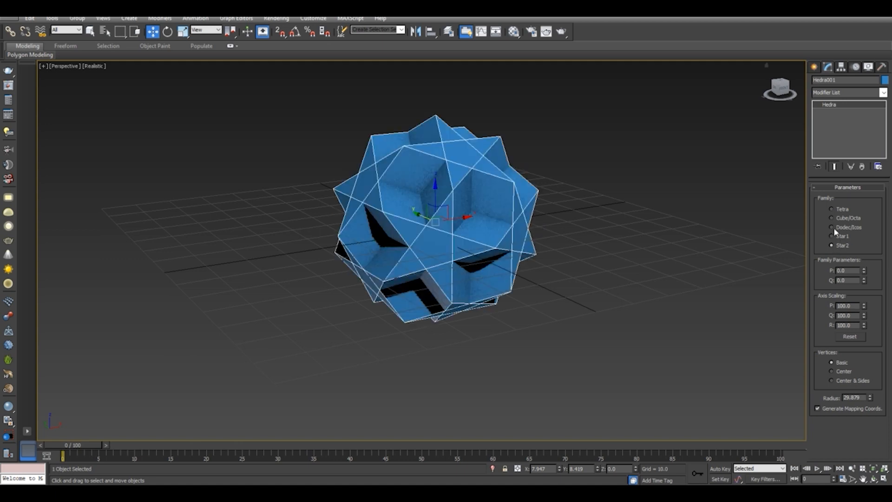
{"action": "left_click", "coordinate": [833, 227]}
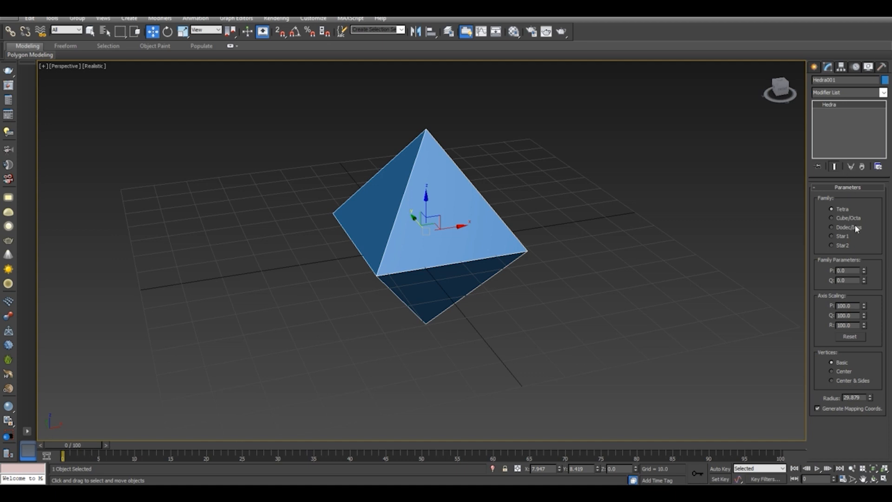
{"action": "left_click", "coordinate": [835, 228]}
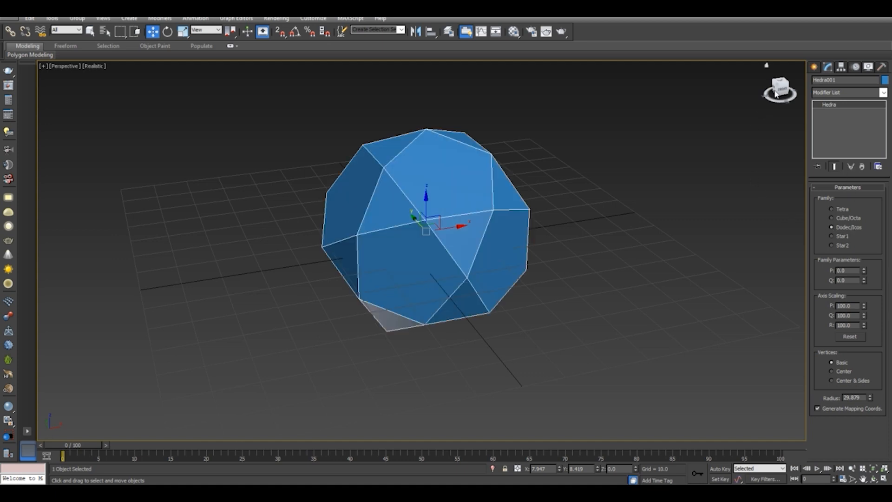
Set the hedra's family parameter P to 0.38 to form a football pattern of pentagons and hexagons
{"action": "left_click_drag", "start_coordinate": [781, 91], "coordinate": [772, 90]}
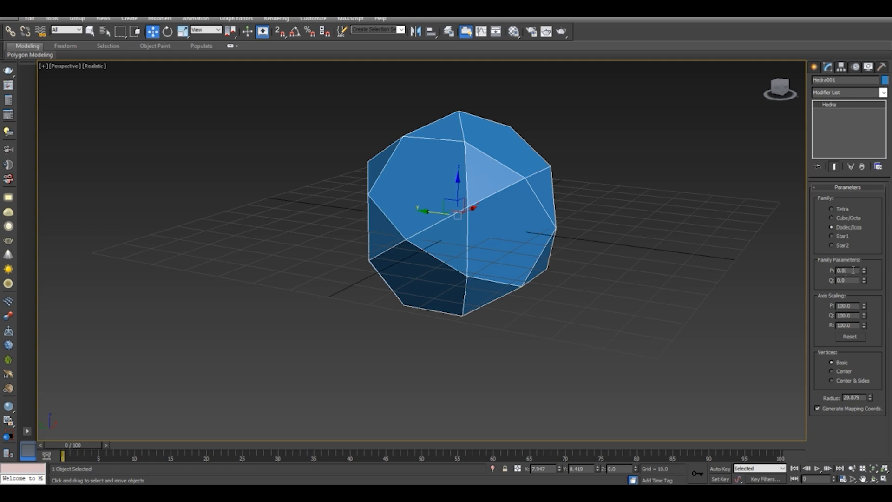
{"action": "key", "text": "BackSpace"}
{"action": "type", "text": "38"}
{"action": "key", "text": "Return"}
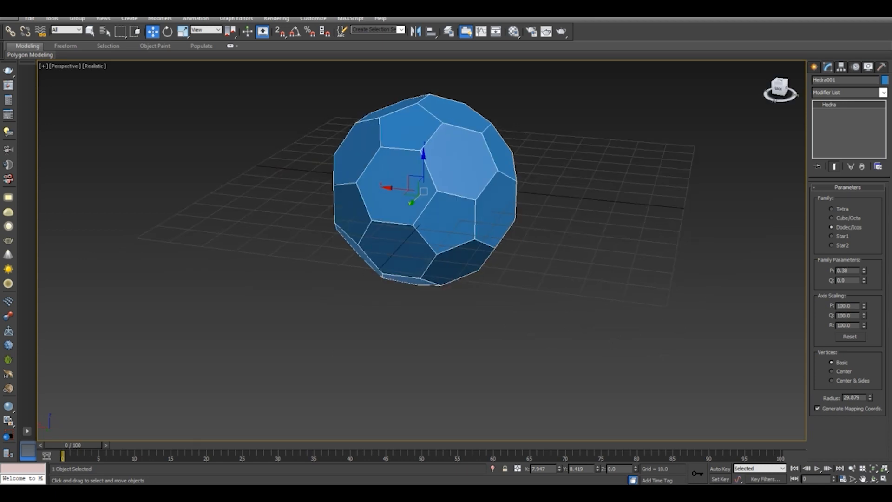
{"action": "middle_click_drag", "start_coordinate": [446, 233], "coordinate": [460, 172], "text": "alt"}
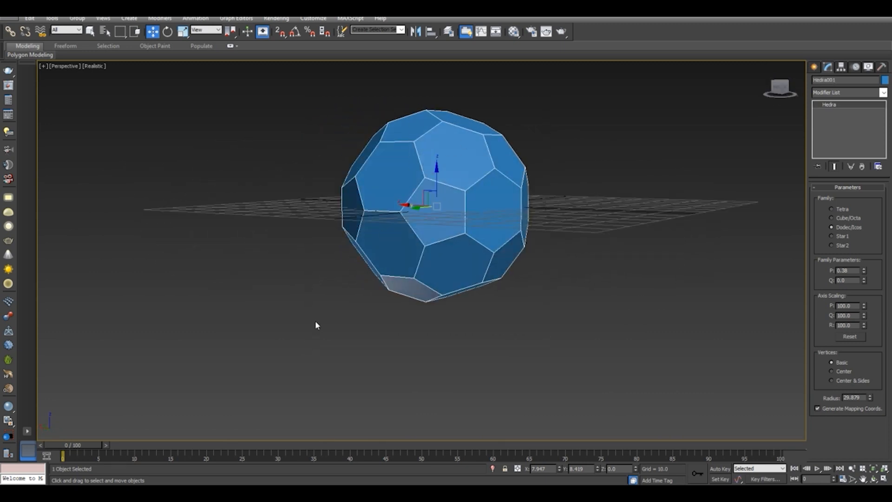
Convert the hedra to an Editable Poly
{"action": "right_click", "coordinate": [448, 219]}
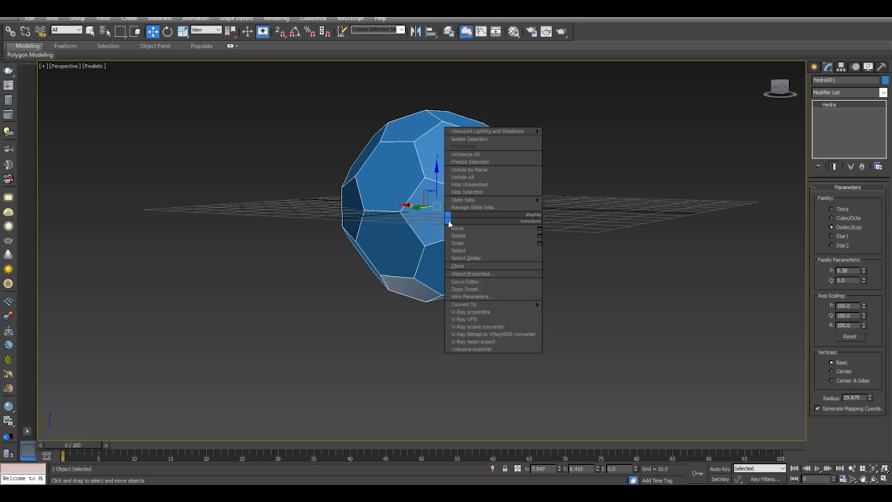
{"action": "mouse_move", "coordinate": [479, 307]}
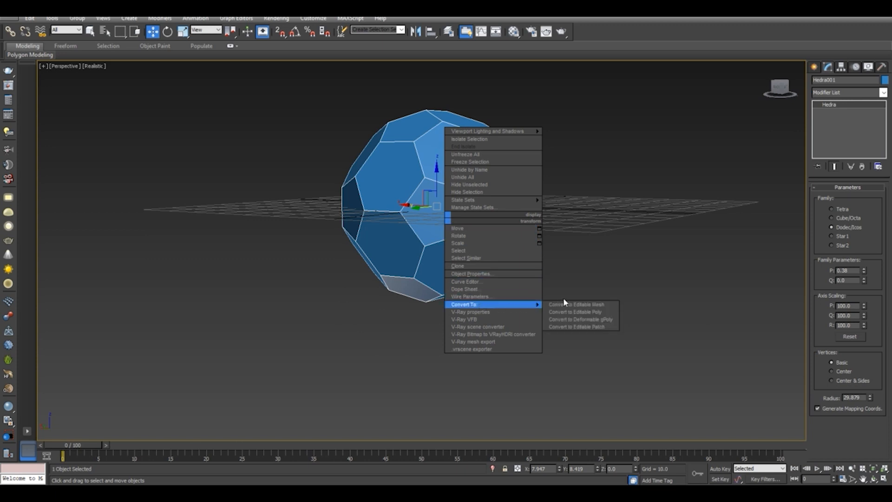
{"action": "left_click", "coordinate": [574, 312]}
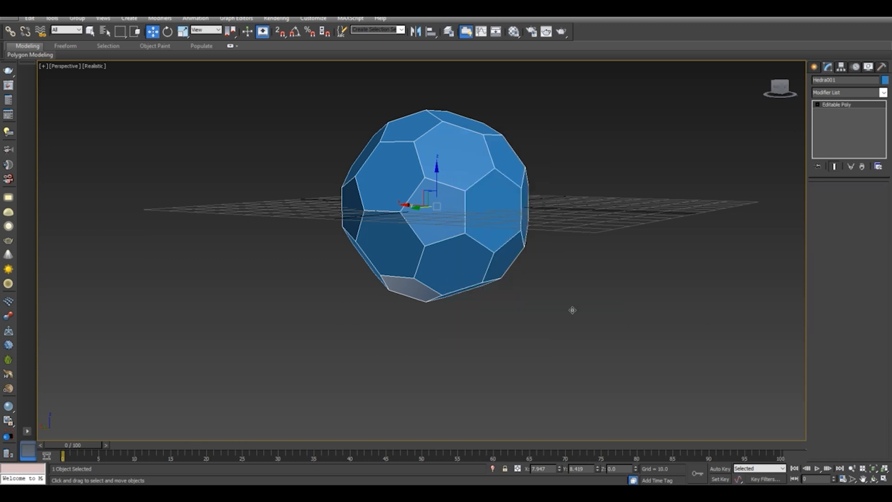
{"action": "left_click_drag", "start_coordinate": [780, 90], "coordinate": [783, 90]}
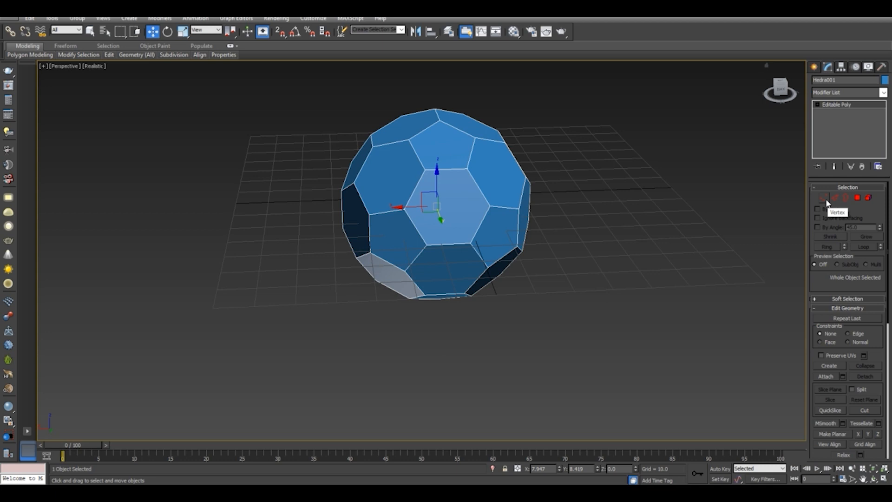
Try the Vertex, Edge and Border sub-object levels of the ball, selecting all edges at Edge level
{"action": "left_click", "coordinate": [826, 199]}
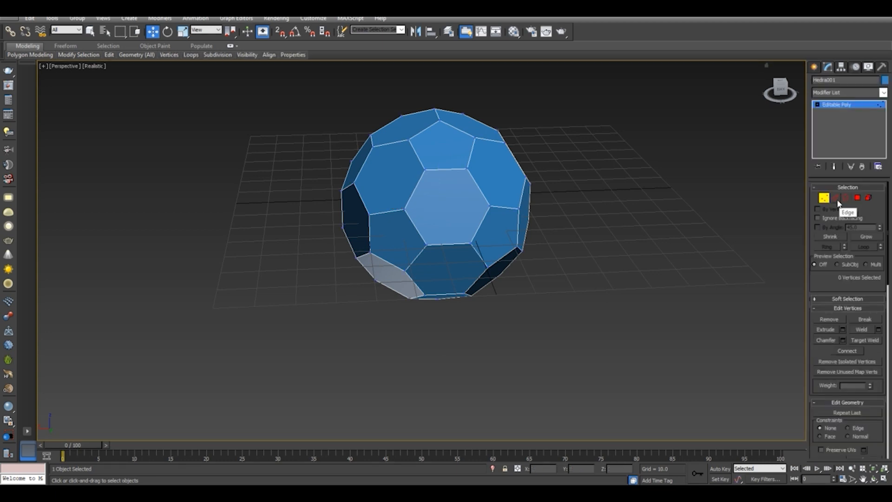
{"action": "left_click", "coordinate": [836, 199]}
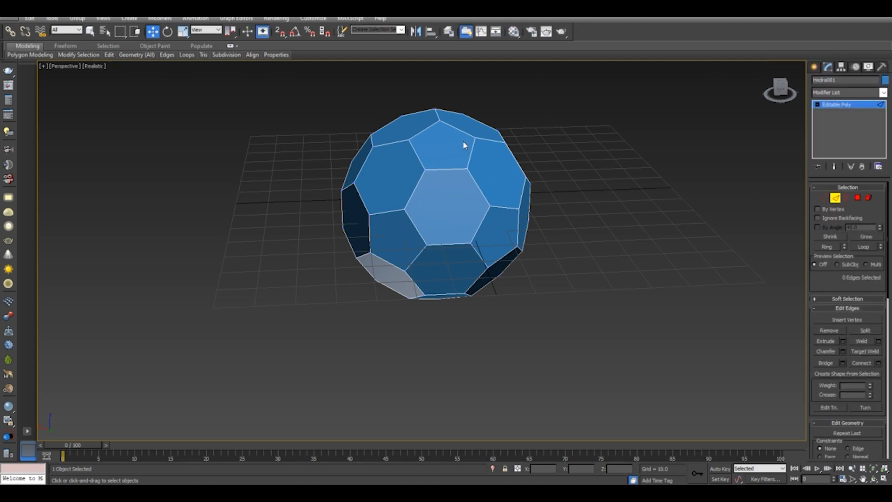
{"action": "key", "text": "ctrl+a"}
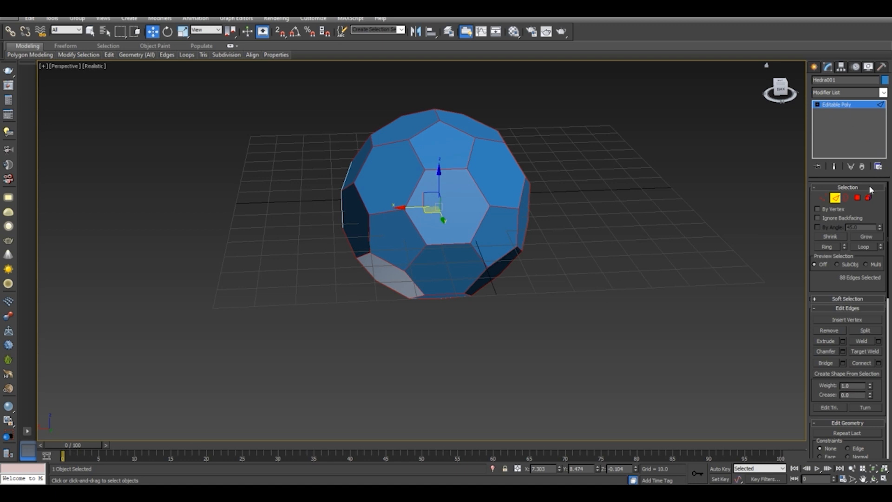
{"action": "left_click", "coordinate": [846, 199]}
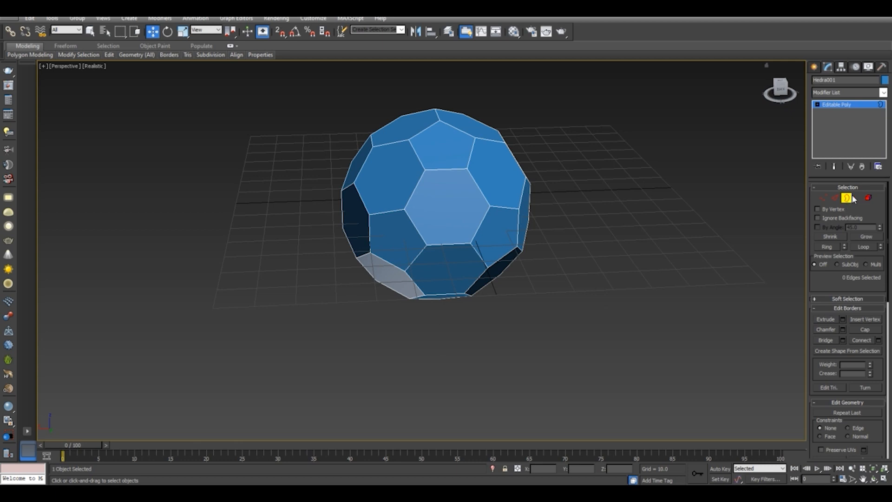
Try Polygon sub-object level by selecting single hexagonal faces of the ball one after another
{"action": "left_click", "coordinate": [854, 199]}
{"action": "left_click", "coordinate": [452, 217]}
{"action": "left_click_drag", "start_coordinate": [782, 91], "coordinate": [772, 87]}
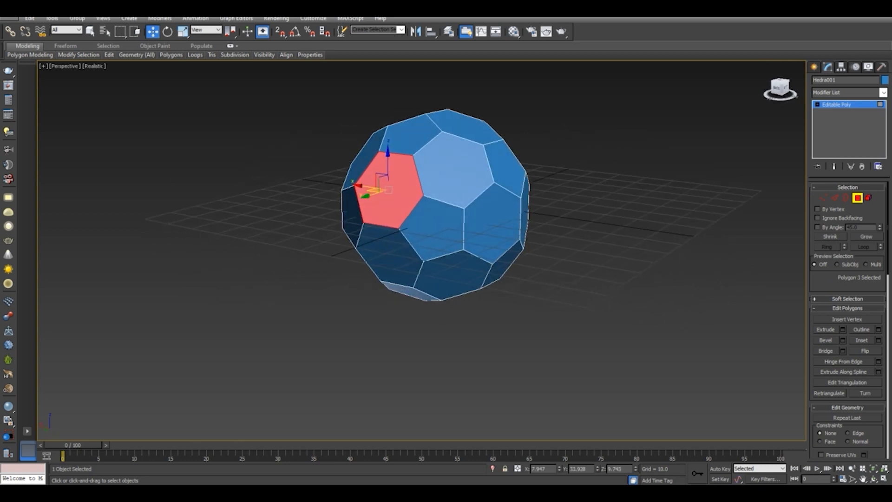
{"action": "left_click", "coordinate": [487, 219]}
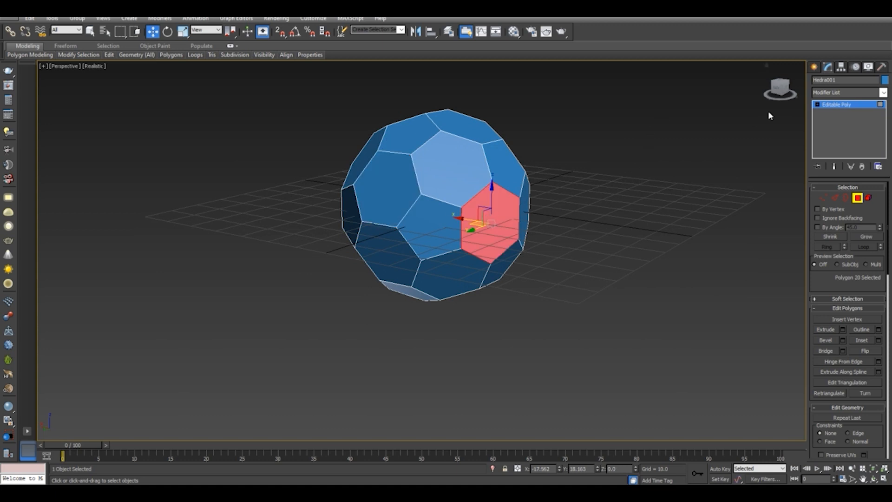
Switch the ball to Element sub-object level and clear the face selection
{"action": "left_click", "coordinate": [869, 199]}
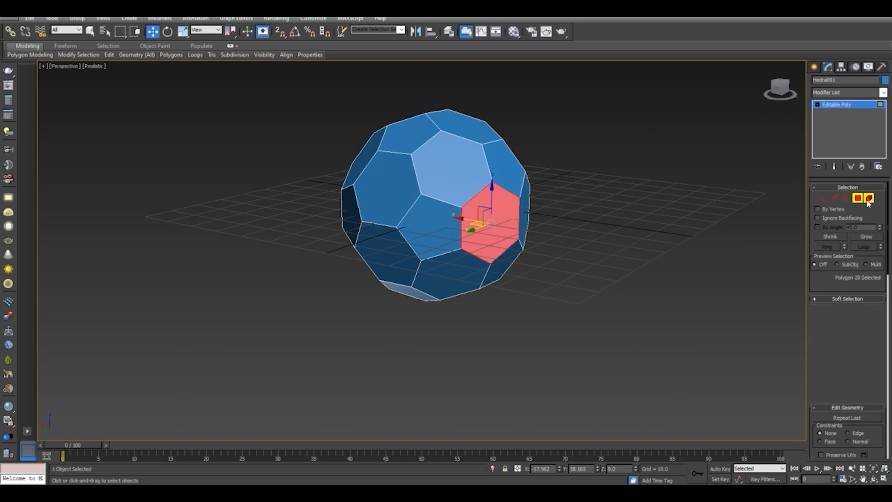
{"action": "left_click", "coordinate": [298, 294]}
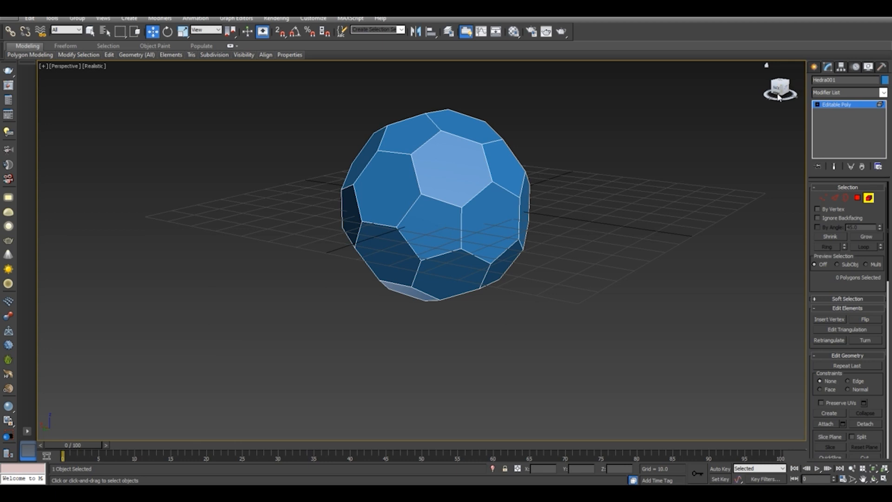
{"action": "left_click", "coordinate": [782, 88]}
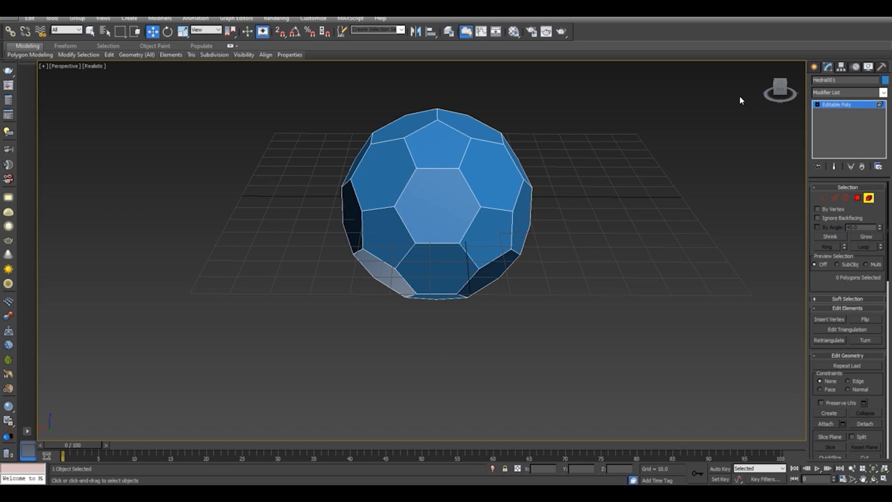
Open the Material Editor and set the first material's ambient and diffuse colors to black
{"action": "key", "text": "m"}
{"action": "left_click_drag", "start_coordinate": [142, 46], "coordinate": [657, 69]}
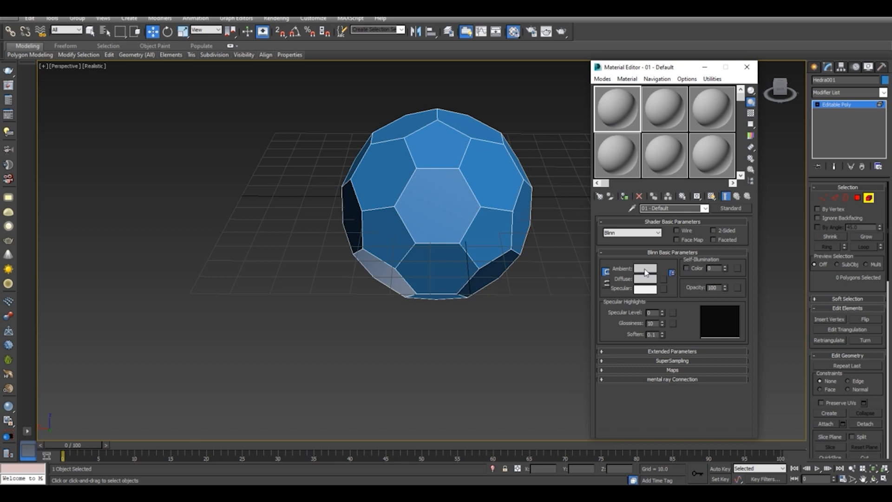
{"action": "left_click", "coordinate": [645, 273]}
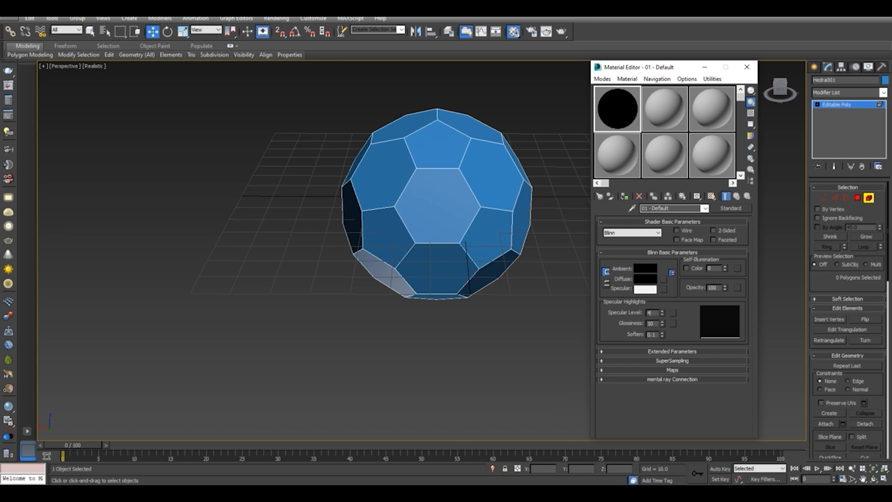
Set the black material's specular level to 41 and glossiness to 24
{"action": "key", "text": "Return"}
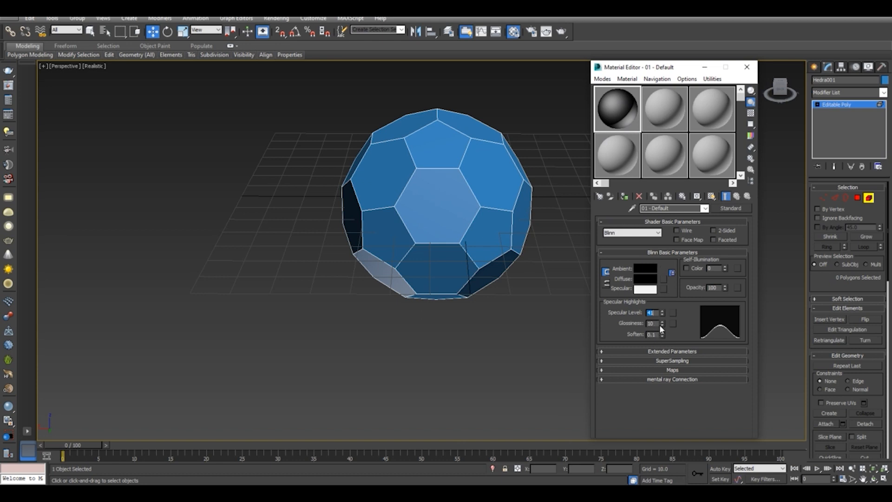
{"action": "key", "text": "Tab"}
{"action": "type", "text": "24"}
{"action": "key", "text": "Return"}
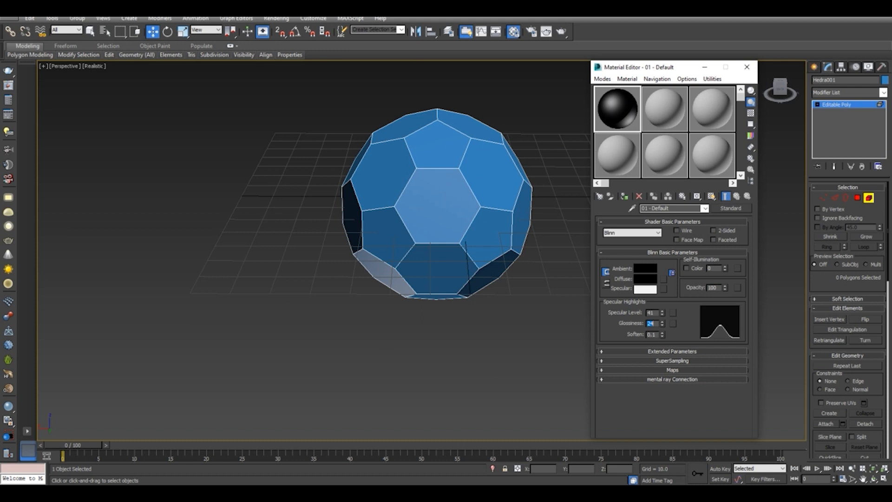
Set the second material's ambient and diffuse colors to white
{"action": "left_click", "coordinate": [668, 125]}
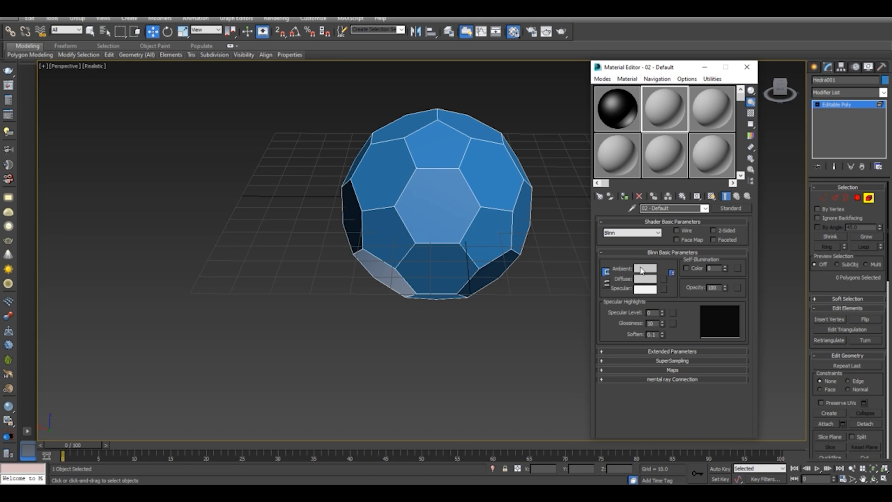
{"action": "left_click", "coordinate": [643, 270]}
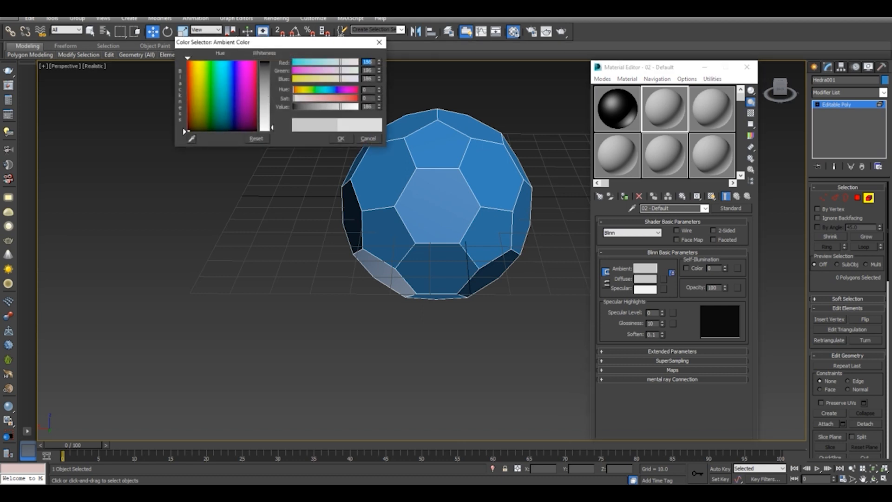
{"action": "left_click", "coordinate": [341, 138]}
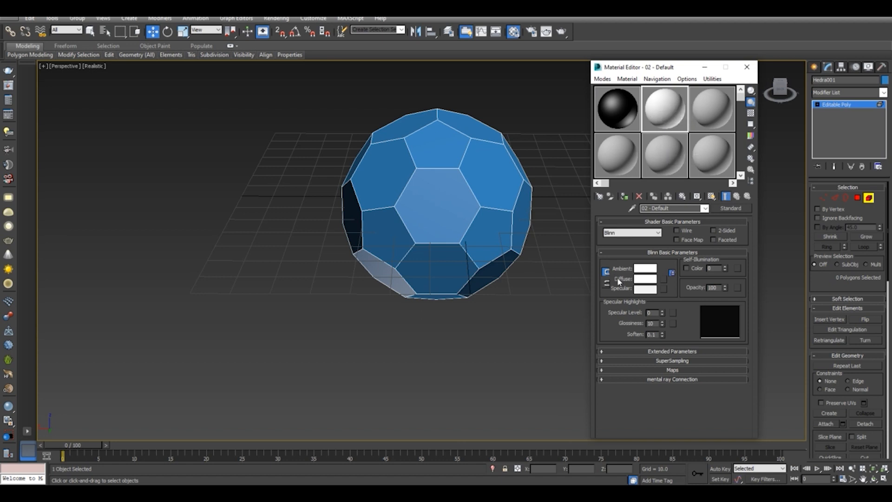
Give the white material a specular level of 45 and a glossiness of 26
{"action": "double_click", "coordinate": [652, 313]}
{"action": "type", "text": "45"}
{"action": "key", "text": "Tab"}
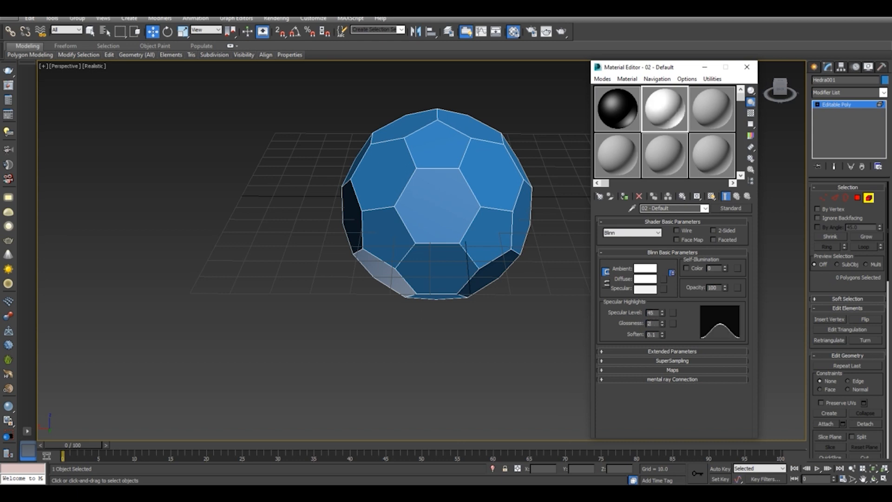
{"action": "type", "text": "26"}
{"action": "key", "text": "Return"}
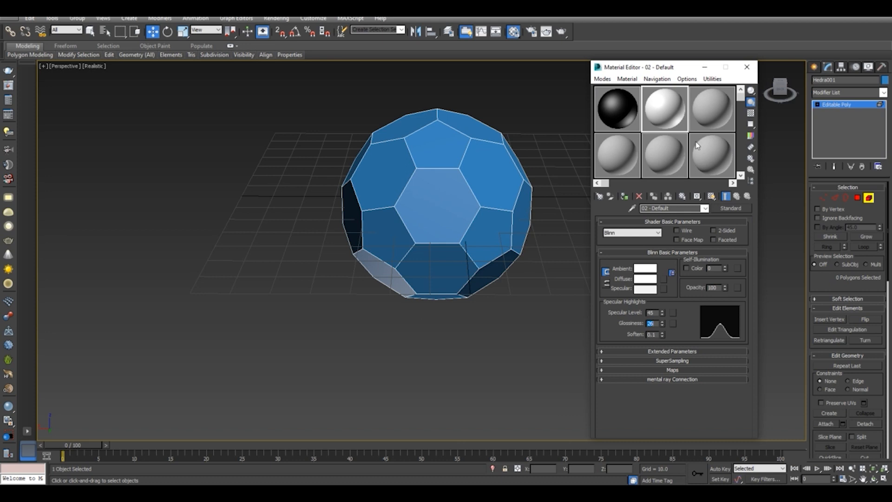
Leave Element sub-object level, assign the white material to the whole ball and minimize the Material Editor
{"action": "left_click", "coordinate": [535, 335]}
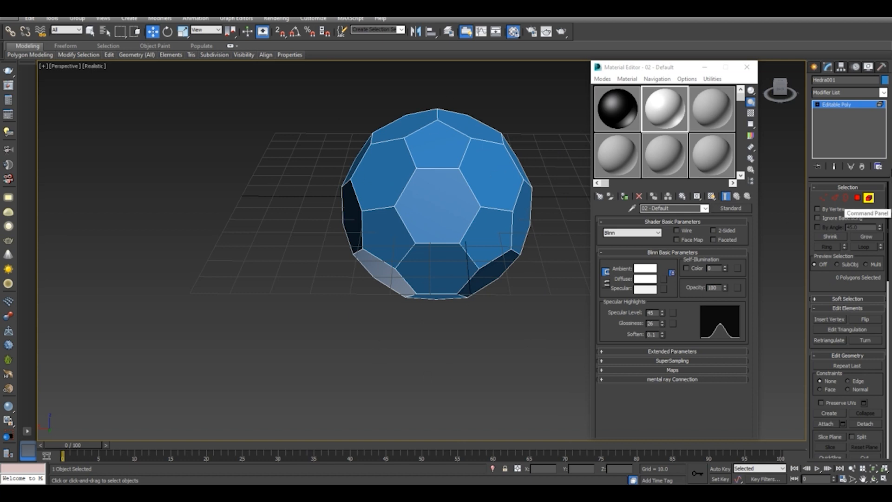
{"action": "left_click", "coordinate": [869, 197]}
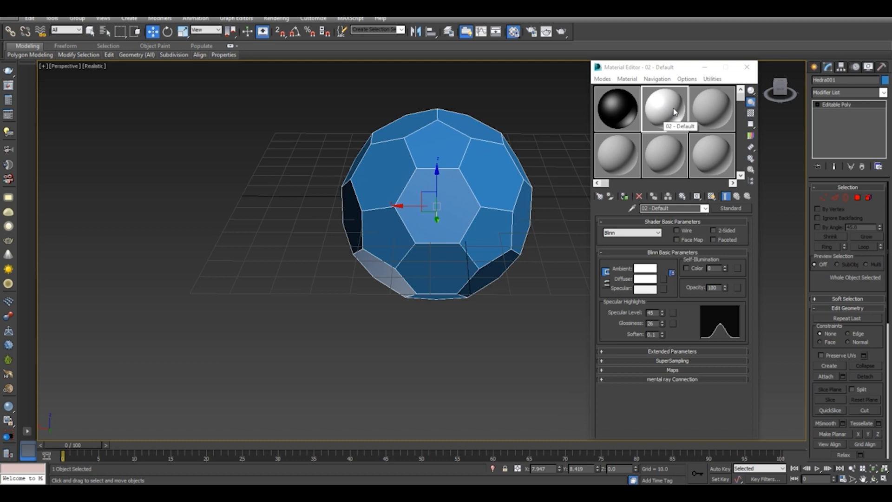
{"action": "left_click", "coordinate": [675, 111]}
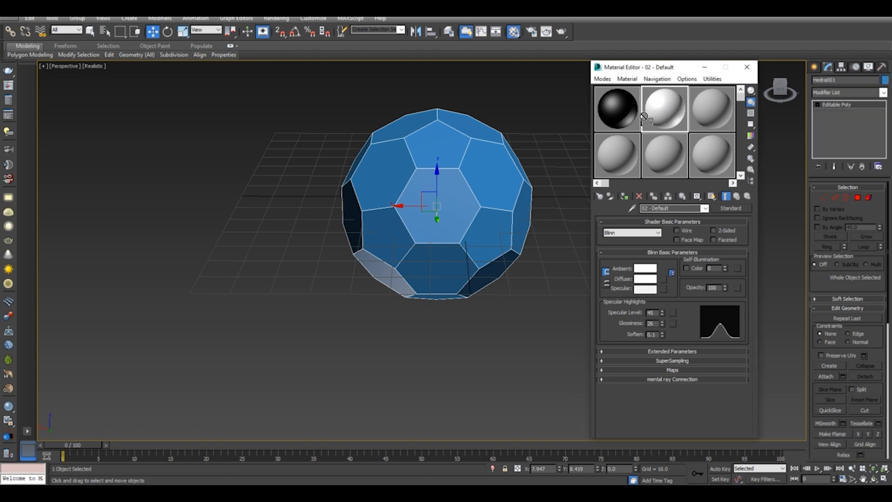
{"action": "left_click_drag", "start_coordinate": [490, 175], "coordinate": [470, 177]}
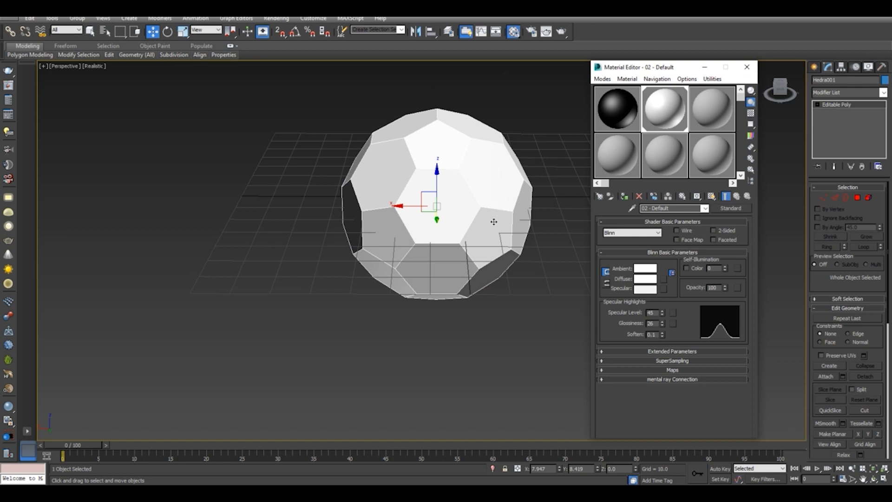
{"action": "left_click", "coordinate": [705, 68]}
{"action": "left_click", "coordinate": [782, 94]}
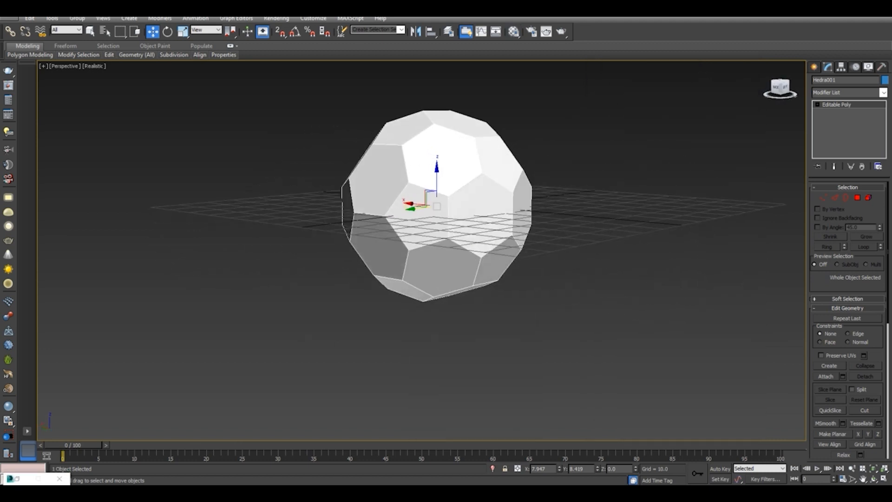
{"action": "left_click", "coordinate": [95, 66]}
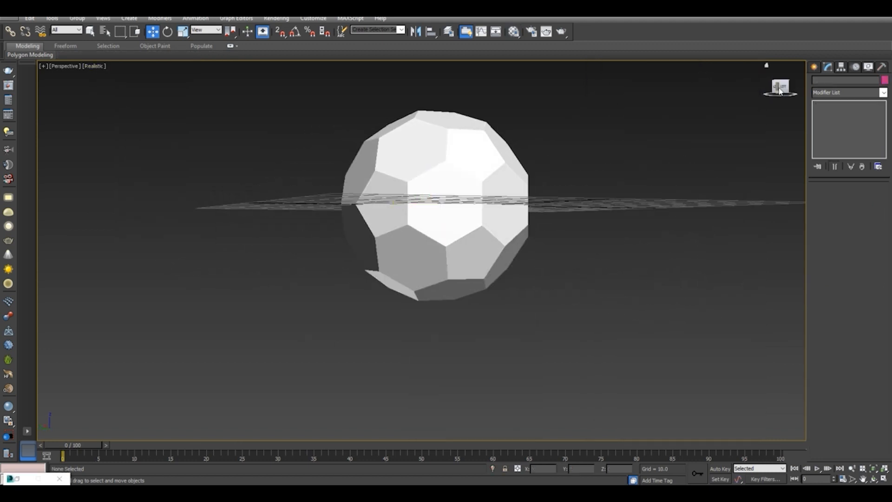
{"action": "mouse_move", "coordinate": [781, 87]}
{"action": "left_mouse_down"}
{"action": "mouse_move", "coordinate": [777, 98]}
{"action": "mouse_move", "coordinate": [831, 97]}
{"action": "mouse_move", "coordinate": [781, 90]}
{"action": "left_mouse_up"}
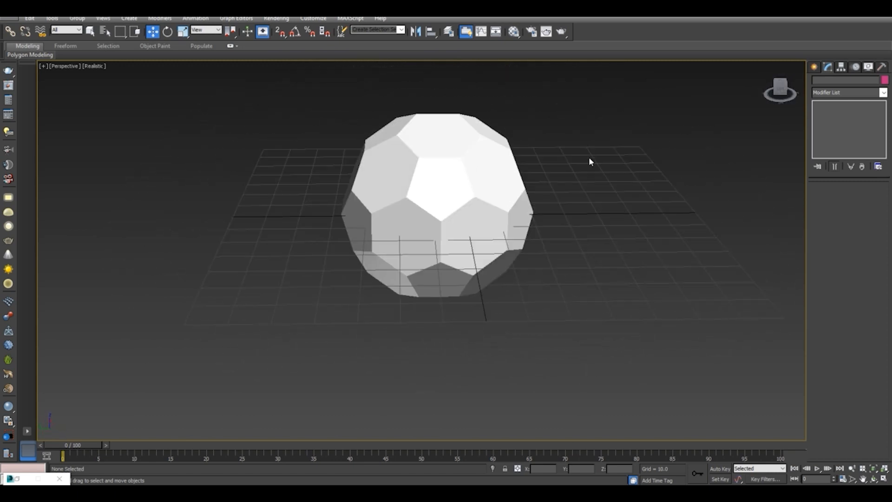
{"action": "left_click", "coordinate": [438, 186]}
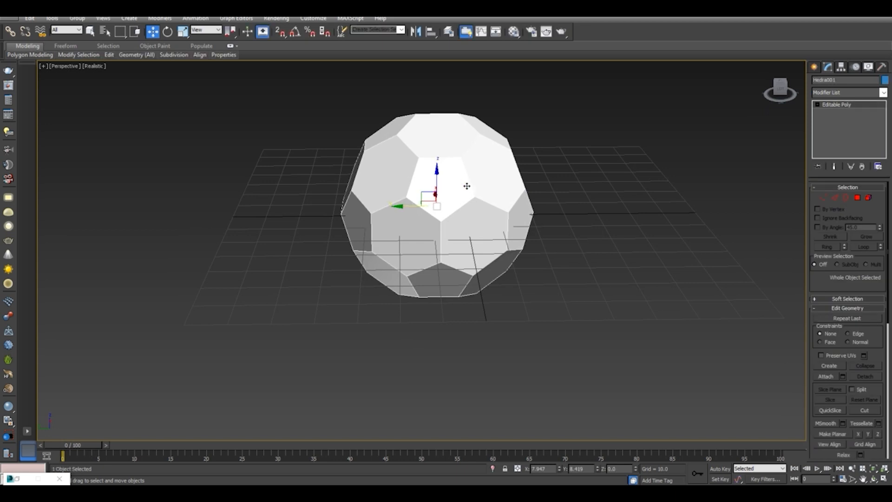
{"action": "left_click", "coordinate": [857, 199]}
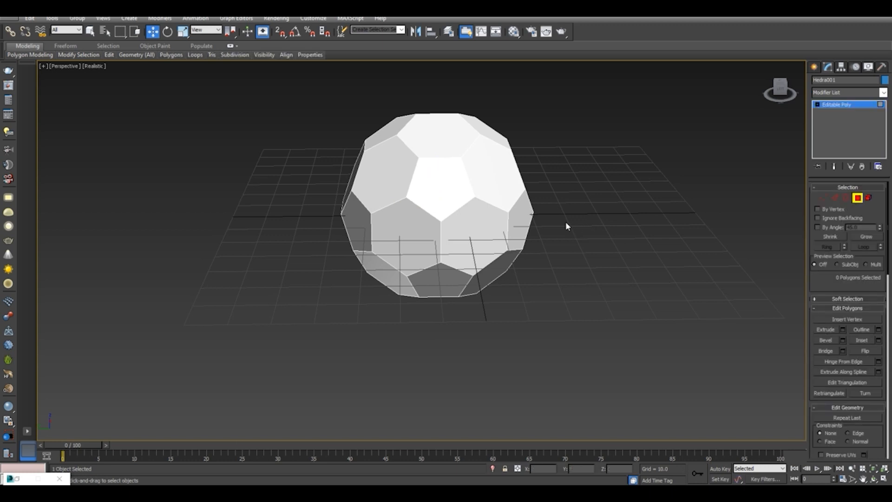
{"action": "left_click", "coordinate": [440, 187]}
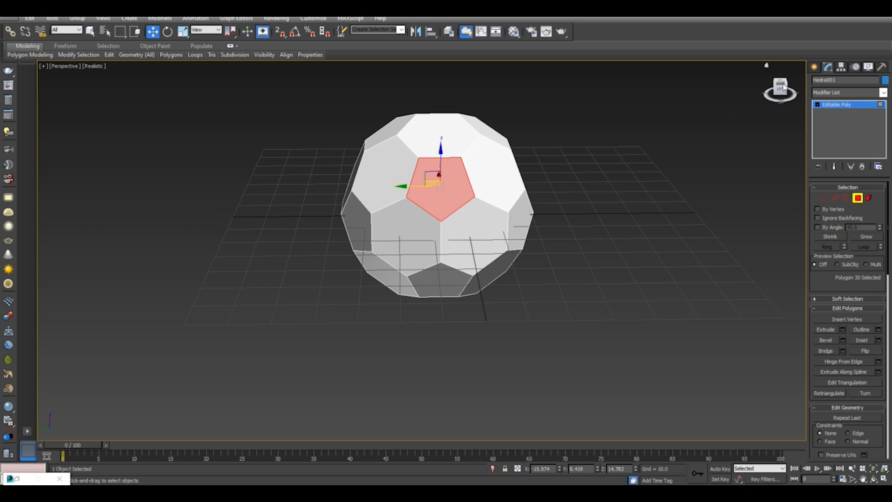
{"action": "middle_click_drag", "start_coordinate": [534, 195], "coordinate": [425, 217], "text": "alt"}
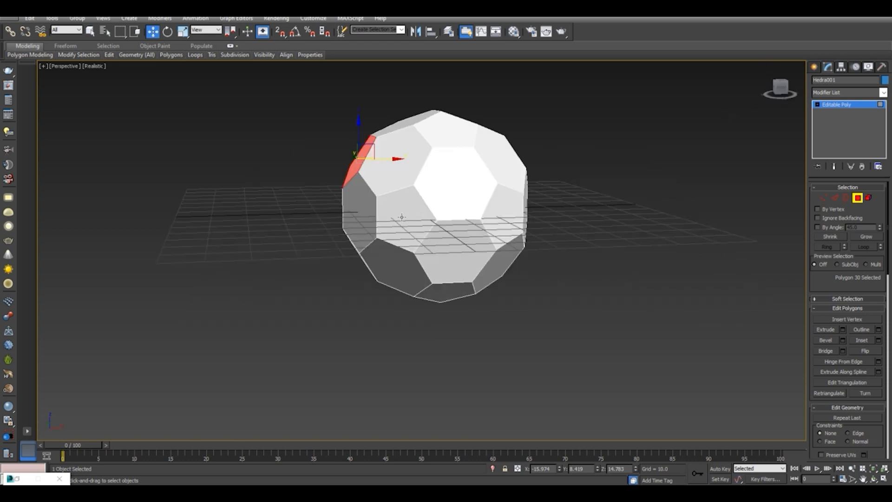
{"action": "left_click", "coordinate": [402, 217], "text": "ctrl"}
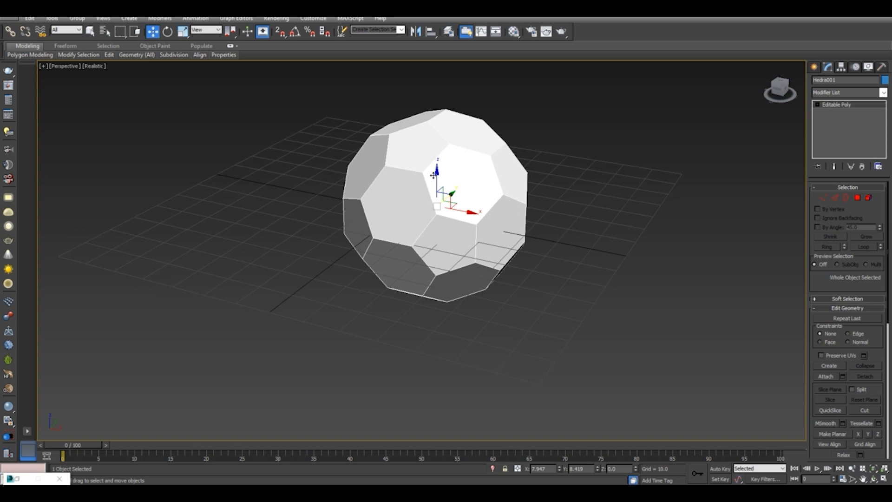
{"action": "mouse_move", "coordinate": [781, 89]}
{"action": "left_mouse_down"}
{"action": "mouse_move", "coordinate": [777, 78]}
{"action": "mouse_move", "coordinate": [769, 93]}
{"action": "mouse_move", "coordinate": [780, 83]}
{"action": "left_mouse_up"}
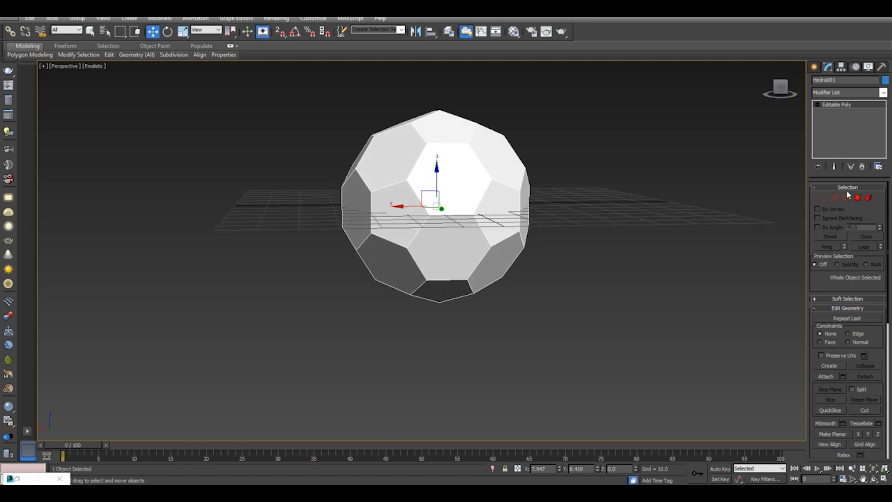
Select all twelve pentagonal faces around the ball at Polygon sub-object level
{"action": "left_click", "coordinate": [858, 198]}
{"action": "middle_click_drag", "start_coordinate": [581, 218], "coordinate": [634, 226], "text": "alt"}
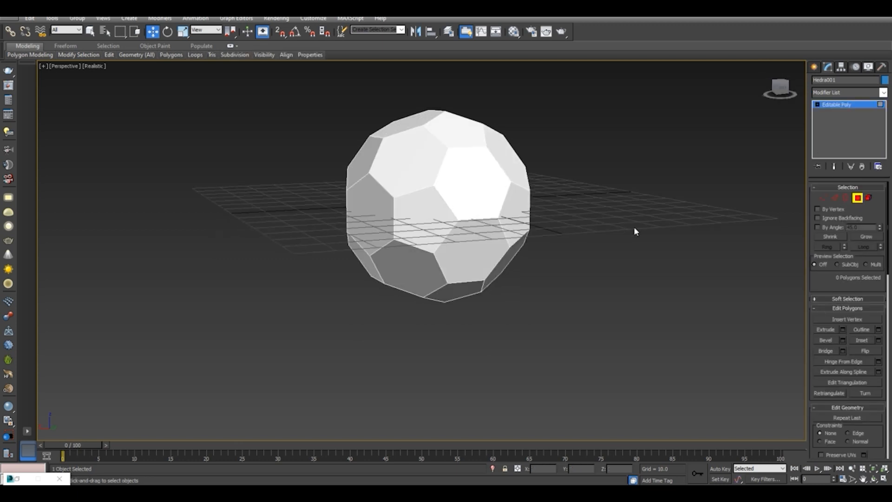
{"action": "left_click", "coordinate": [429, 211]}
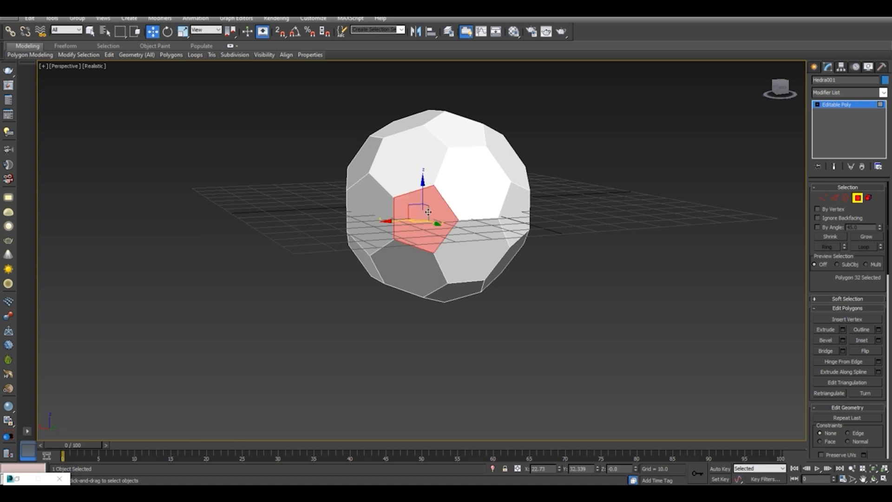
{"action": "left_click_drag", "start_coordinate": [768, 87], "coordinate": [761, 113]}
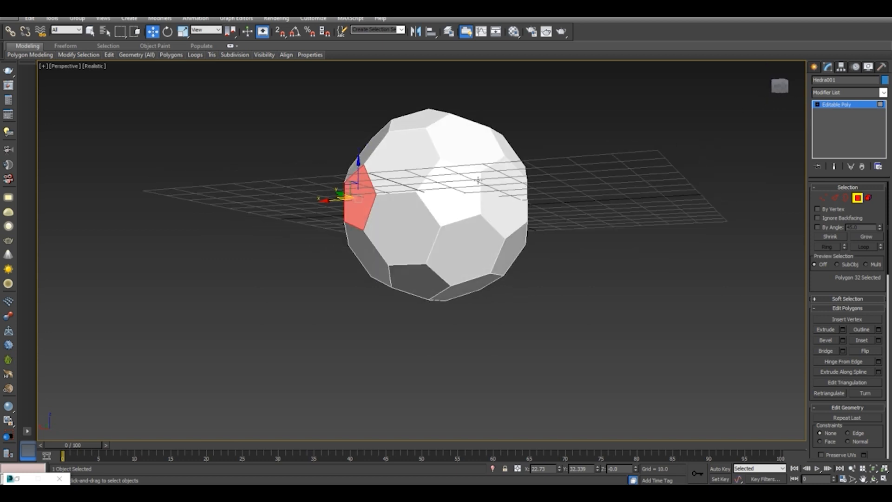
{"action": "left_click", "coordinate": [455, 189], "text": "ctrl"}
{"action": "left_click_drag", "start_coordinate": [777, 88], "coordinate": [773, 93]}
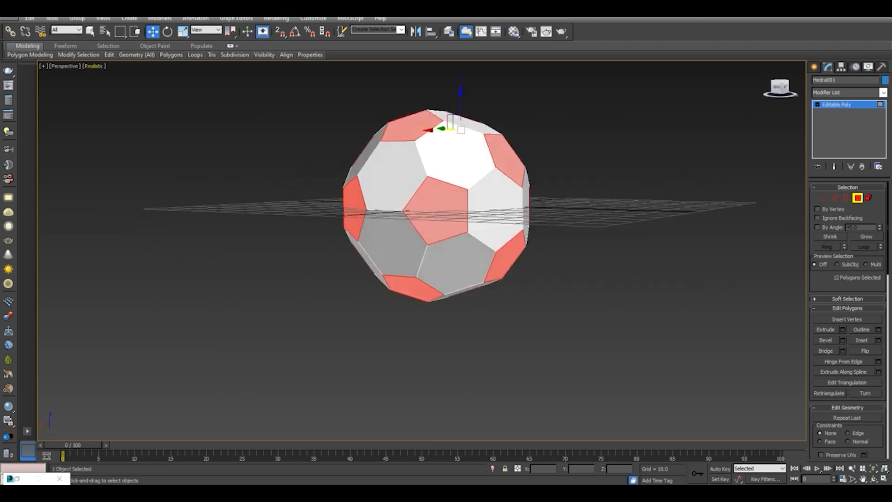
{"action": "left_click_drag", "start_coordinate": [781, 89], "coordinate": [781, 95]}
{"action": "middle_click_drag", "start_coordinate": [484, 205], "coordinate": [372, 209], "text": "alt"}
{"action": "left_click_drag", "start_coordinate": [772, 89], "coordinate": [789, 79]}
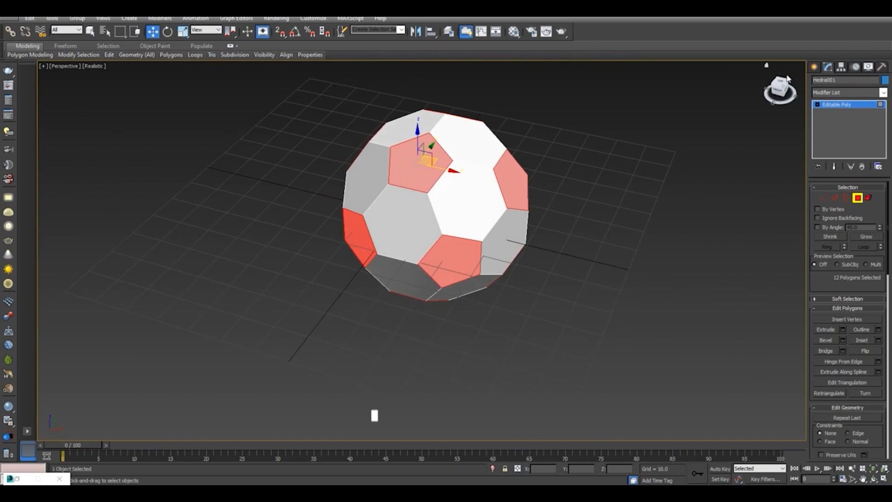
Assign the black material to the selected pentagons, minimize the Material Editor and leave Polygon sub-object level
{"action": "key", "text": "m"}
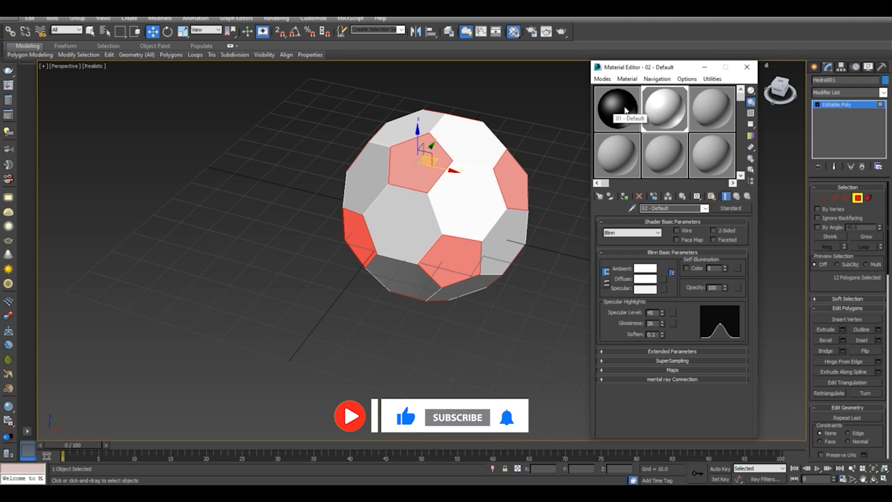
{"action": "left_click_drag", "start_coordinate": [625, 109], "coordinate": [408, 169]}
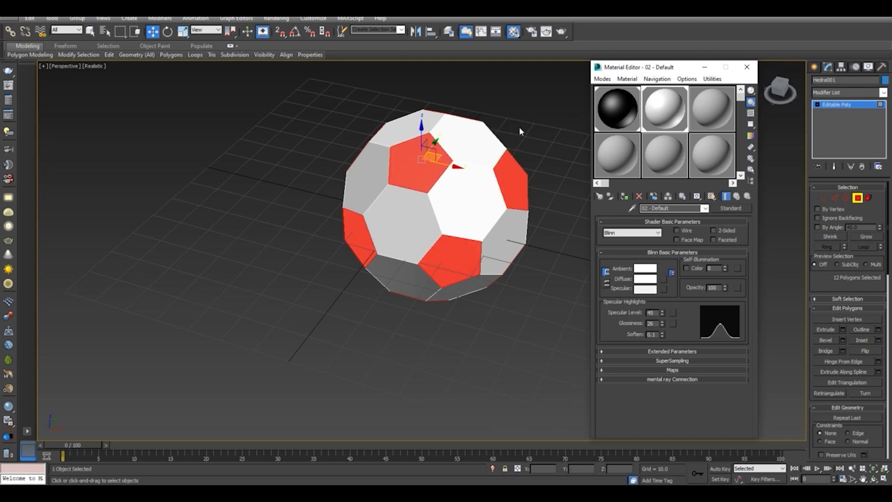
{"action": "left_click", "coordinate": [707, 68]}
{"action": "left_click", "coordinate": [858, 198]}
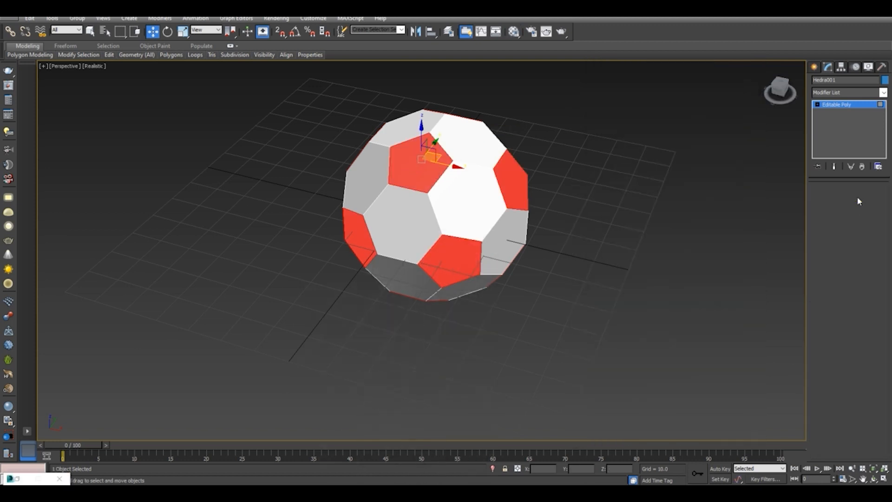
Examine the ball's black pentagons and white hexagons from several angles and up close
{"action": "mouse_move", "coordinate": [780, 91]}
{"action": "left_mouse_down"}
{"action": "mouse_move", "coordinate": [766, 94]}
{"action": "mouse_move", "coordinate": [751, 80]}
{"action": "mouse_move", "coordinate": [769, 58]}
{"action": "mouse_move", "coordinate": [793, 80]}
{"action": "left_mouse_up"}
{"action": "middle_click_drag", "start_coordinate": [381, 260], "coordinate": [480, 145], "text": "alt"}
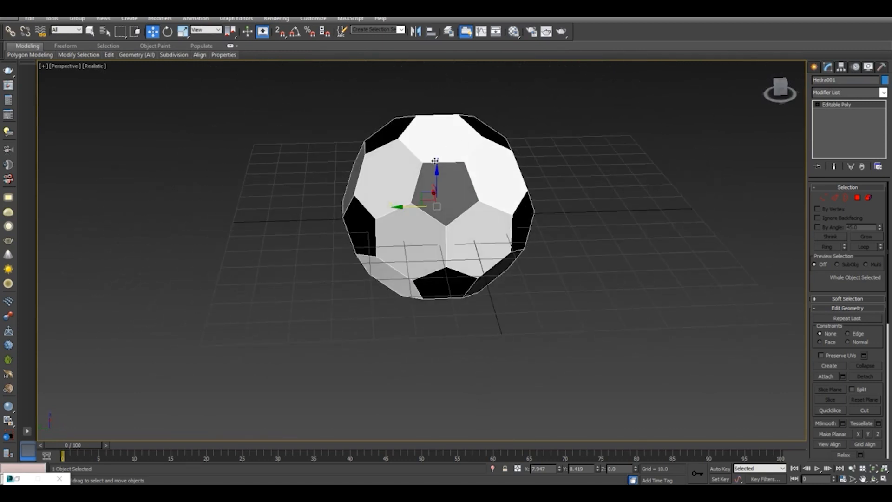
{"action": "scroll", "coordinate": [436, 160], "scroll_direction": "up", "scroll_amount": 2}
{"action": "scroll", "coordinate": [385, 130], "scroll_direction": "up", "scroll_amount": 5}
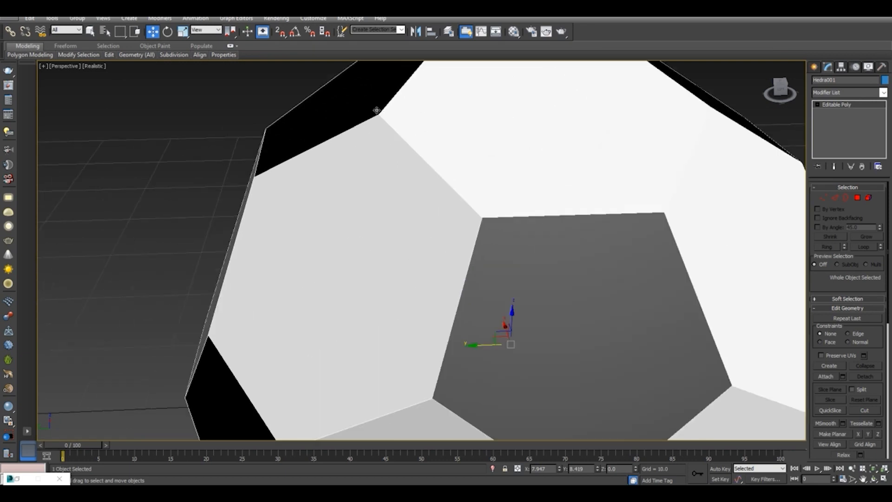
{"action": "scroll", "coordinate": [522, 211], "scroll_direction": "down", "scroll_amount": 6}
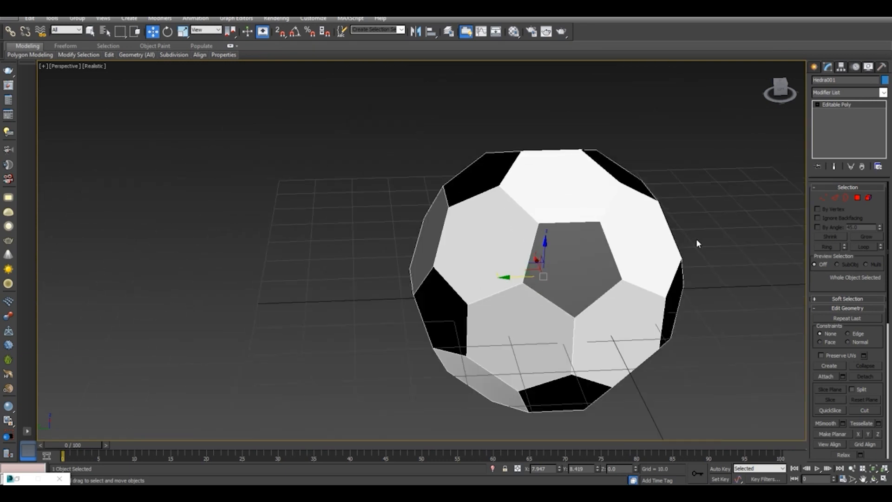
{"action": "left_click_drag", "start_coordinate": [784, 93], "coordinate": [749, 85]}
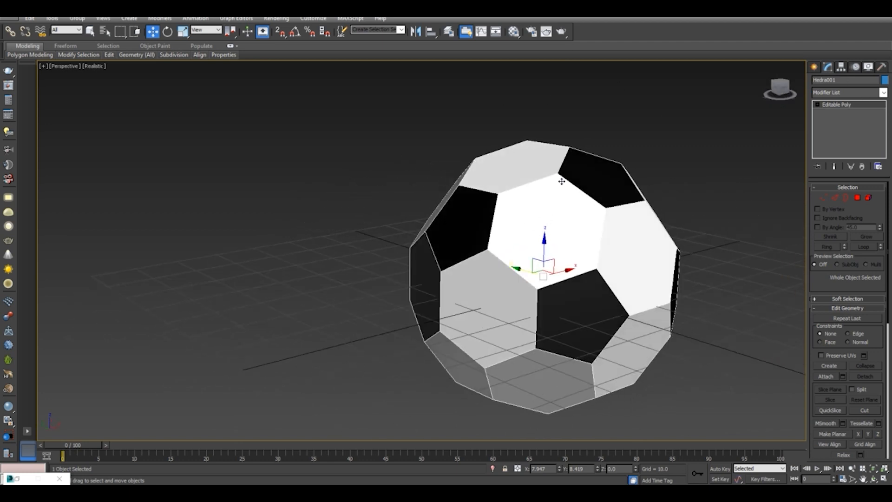
Add a TurboSmooth modifier to the ball
{"action": "left_click", "coordinate": [852, 92]}
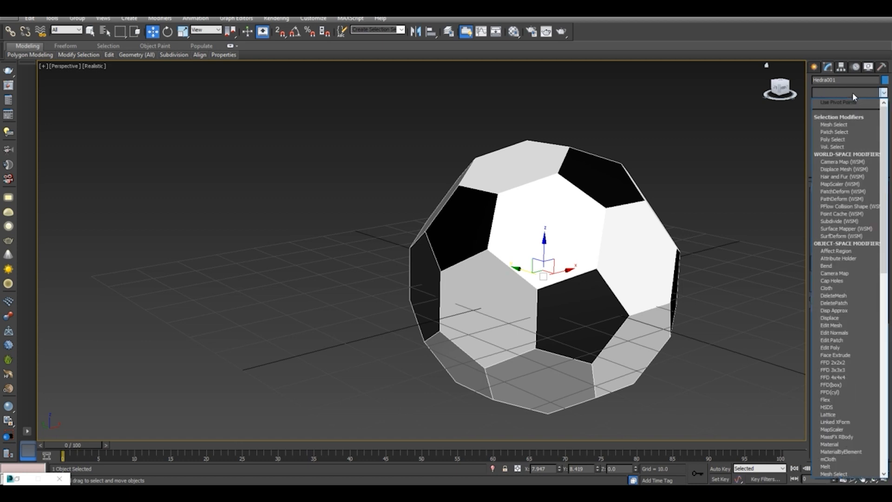
{"action": "key", "text": "t"}
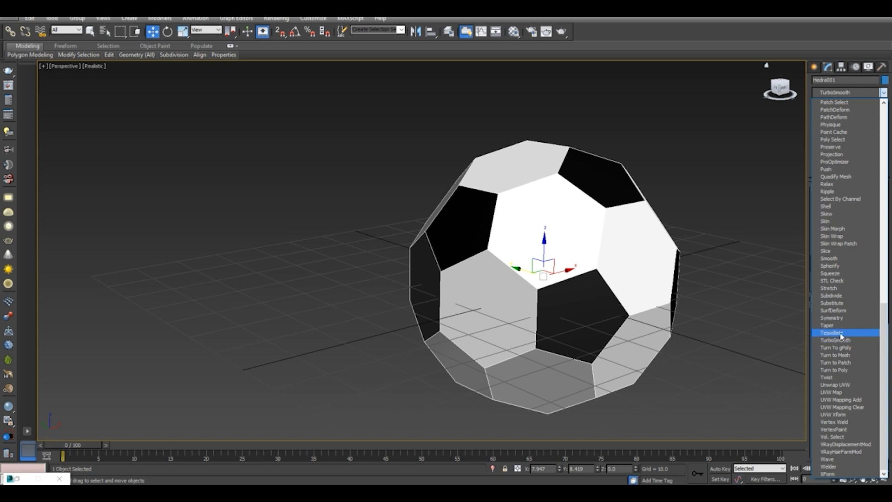
{"action": "left_click", "coordinate": [608, 281]}
{"action": "left_click", "coordinate": [624, 160]}
{"action": "middle_click_drag", "start_coordinate": [623, 160], "coordinate": [604, 188], "text": "alt"}
{"action": "left_click_drag", "start_coordinate": [313, 126], "coordinate": [716, 429]}
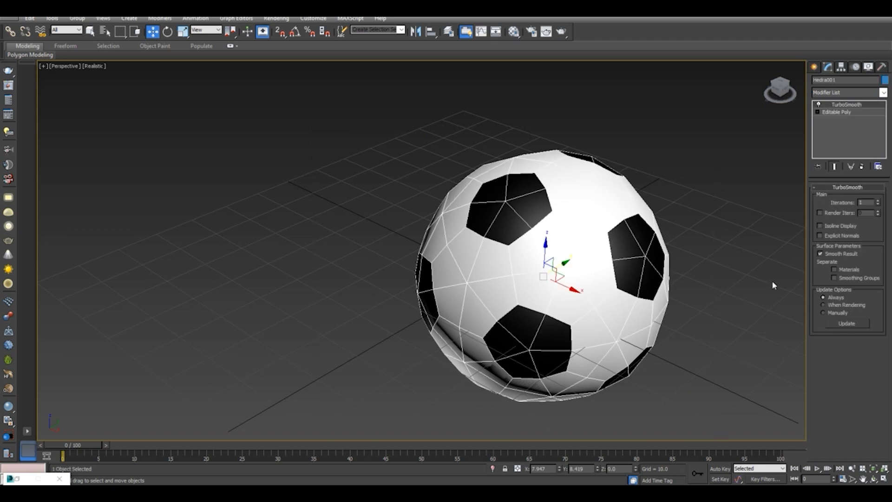
Add a Spherify modifier above TurboSmooth on the ball
{"action": "left_click", "coordinate": [857, 93]}
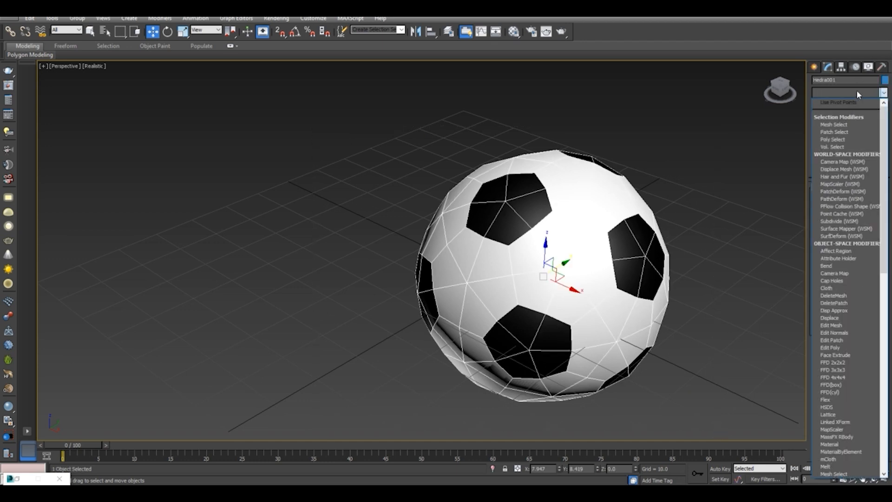
{"action": "type", "text": "sp"}
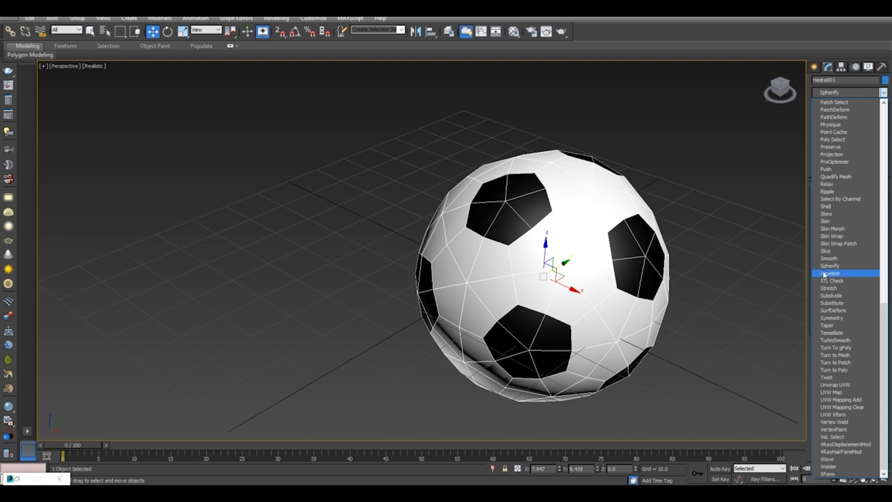
{"action": "key", "text": "Return"}
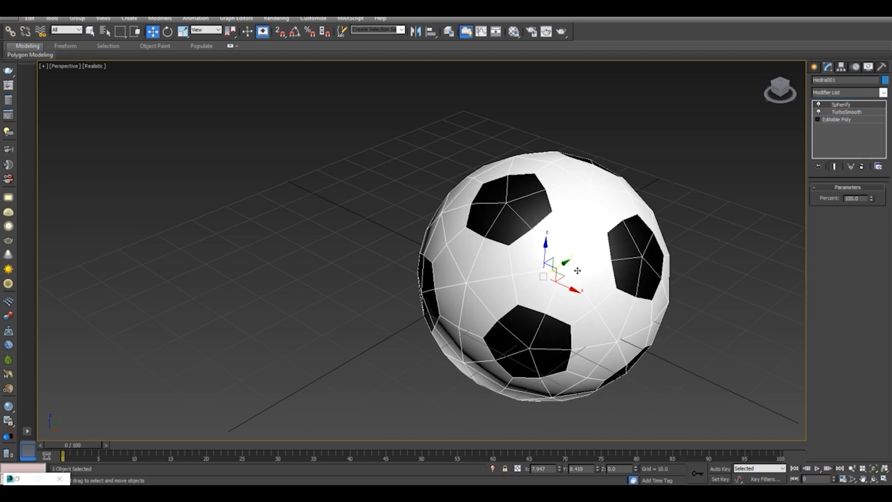
Examine the spherified ball's roundness from several angles, both with and without its selection wireframe
{"action": "left_click", "coordinate": [753, 119]}
{"action": "left_click_drag", "start_coordinate": [786, 87], "coordinate": [763, 85]}
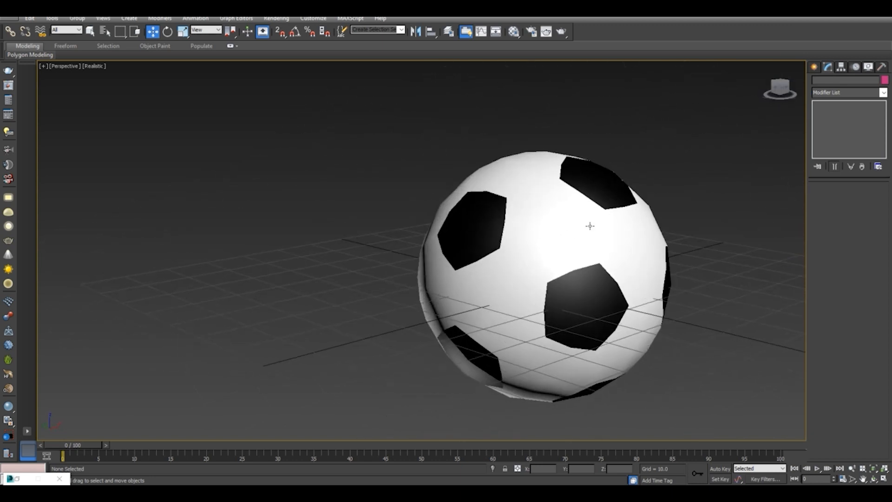
{"action": "left_click", "coordinate": [503, 265]}
{"action": "key", "text": "z"}
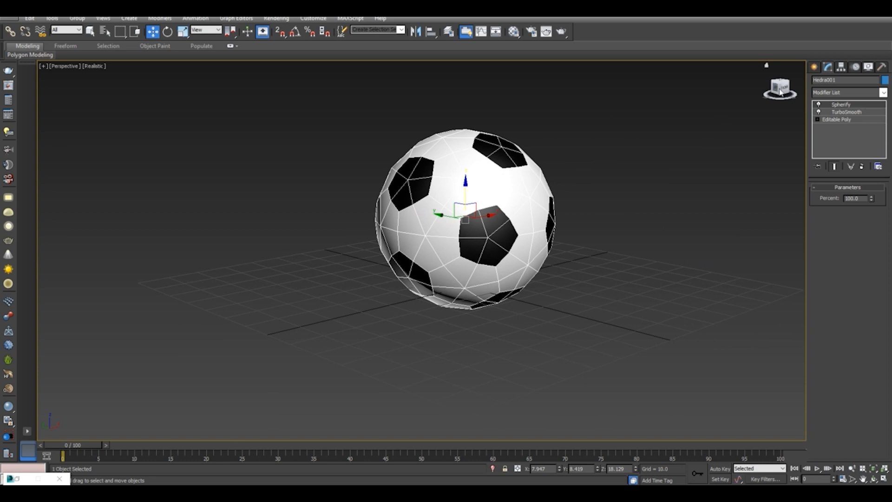
{"action": "left_click_drag", "start_coordinate": [780, 88], "coordinate": [779, 84]}
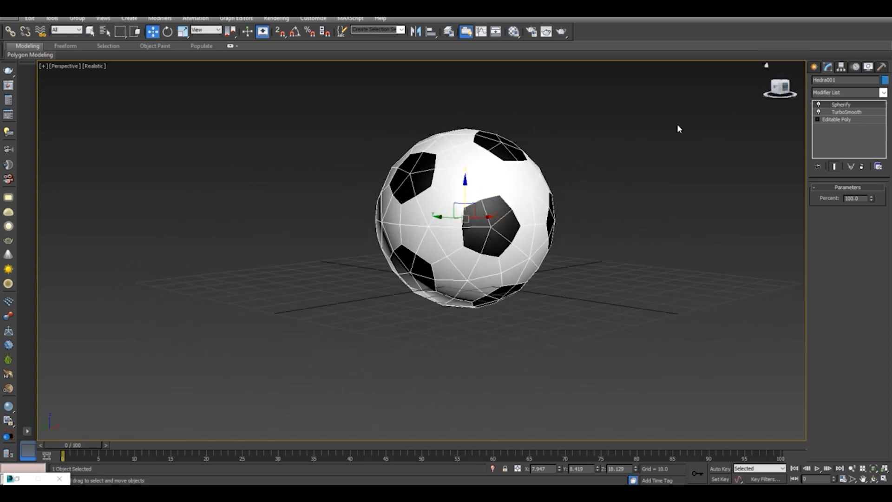
{"action": "left_click", "coordinate": [338, 165]}
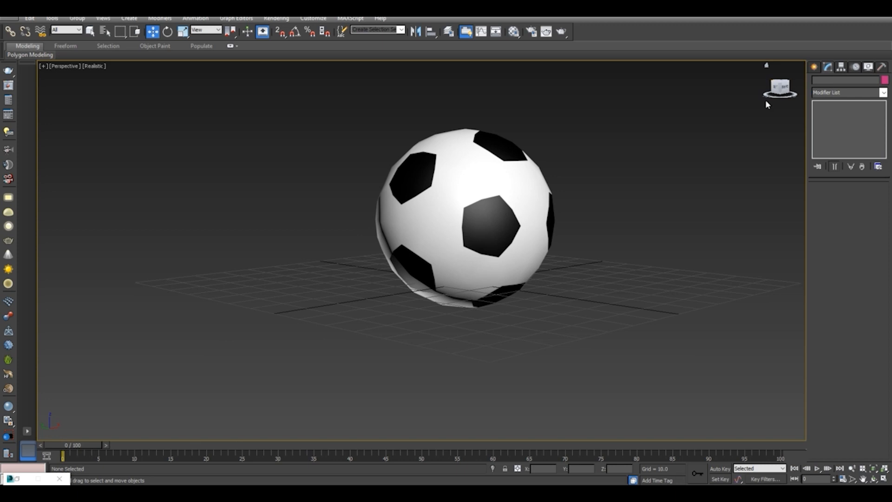
{"action": "left_click_drag", "start_coordinate": [774, 85], "coordinate": [781, 89]}
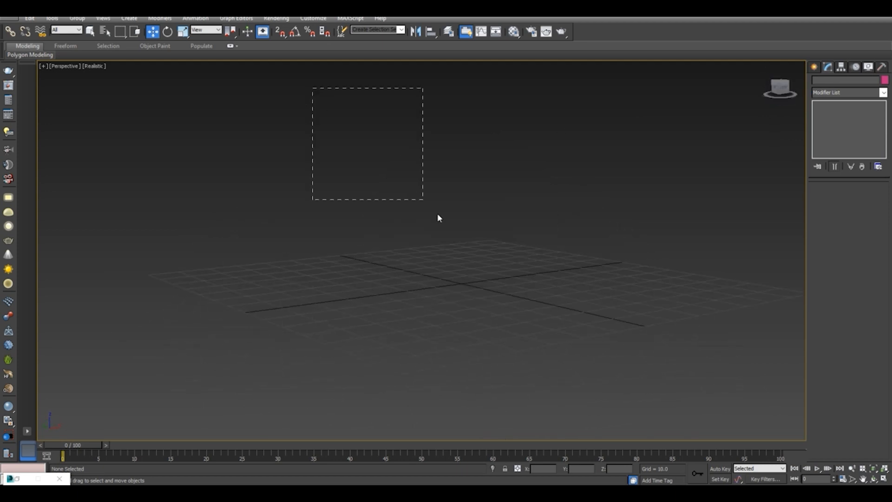
{"action": "left_click_drag", "start_coordinate": [438, 217], "coordinate": [550, 308]}
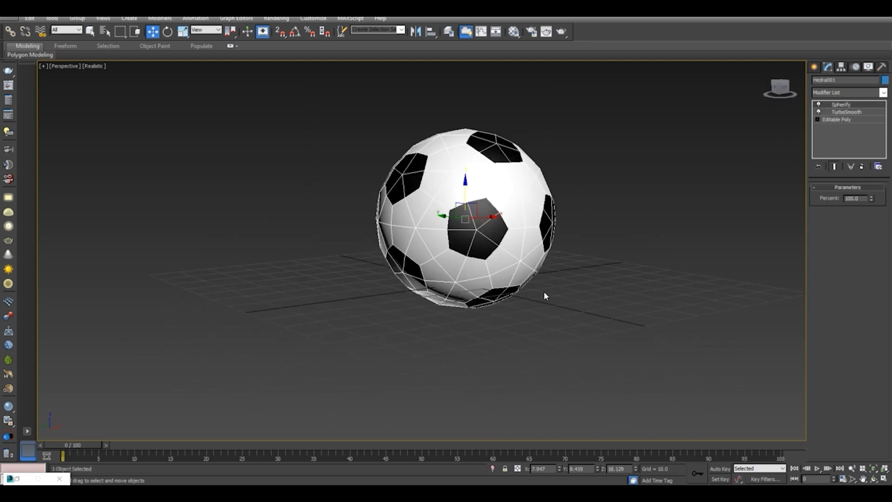
{"action": "left_click", "coordinate": [780, 89]}
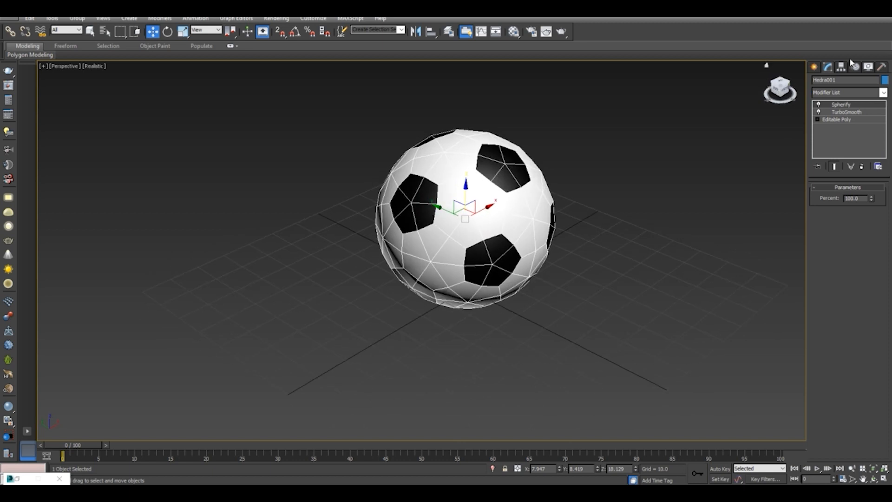
Add an Edit Poly modifier on top of the ball's Spherify modifier
{"action": "left_click", "coordinate": [854, 92]}
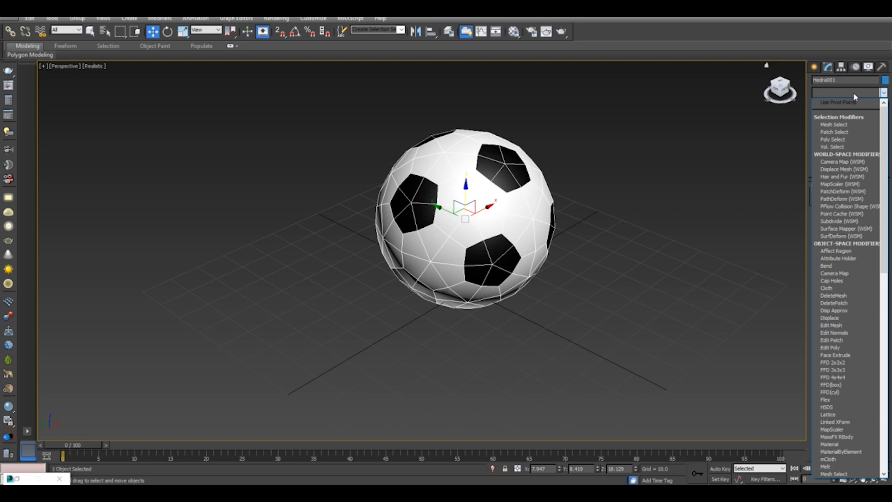
{"action": "key", "text": "o"}
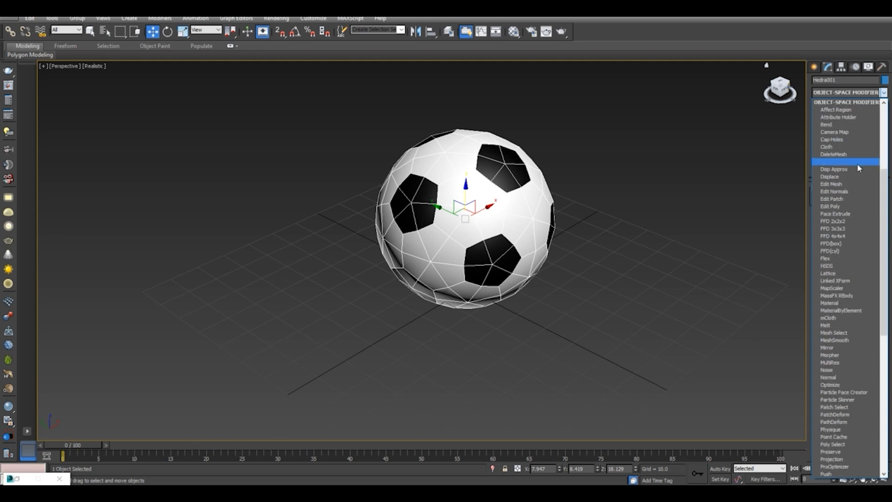
{"action": "left_click", "coordinate": [861, 207]}
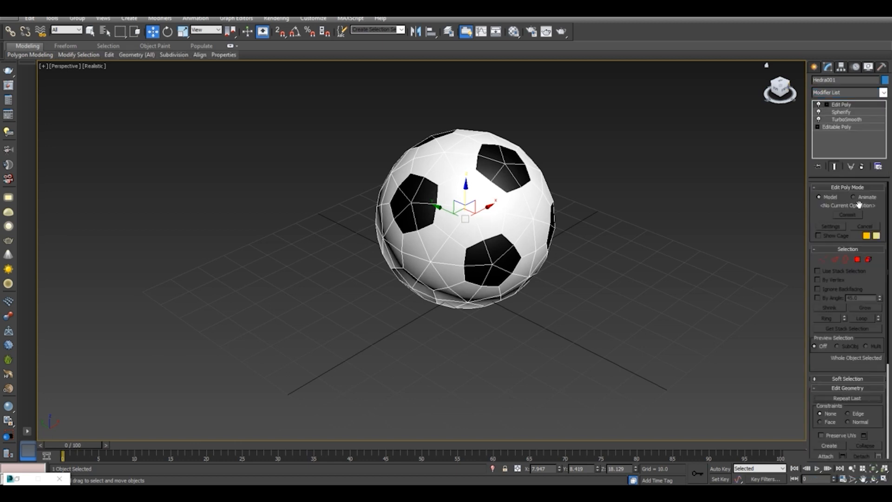
Select all edges of the ball at Edge sub-object level of Edit Poly, split them and clear the selection
{"action": "left_click", "coordinate": [827, 105]}
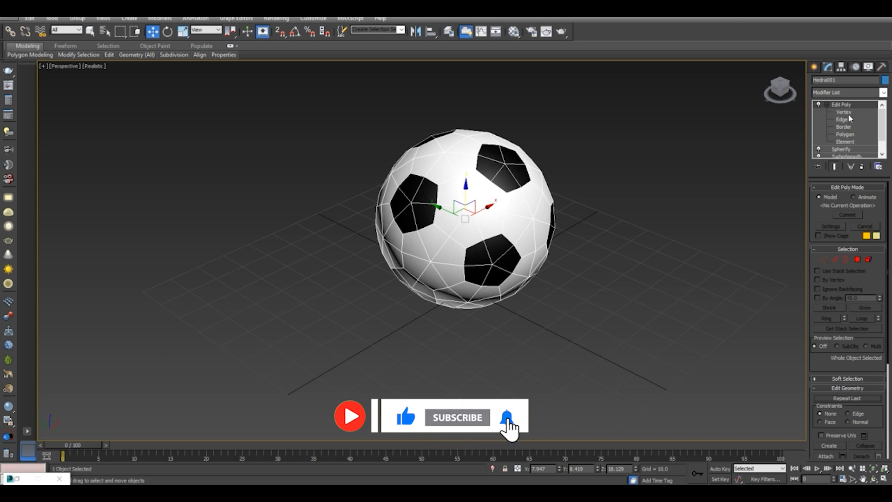
{"action": "scroll", "coordinate": [854, 125], "scroll_direction": "down", "scroll_amount": 1}
{"action": "scroll", "coordinate": [855, 126], "scroll_direction": "up", "scroll_amount": 1}
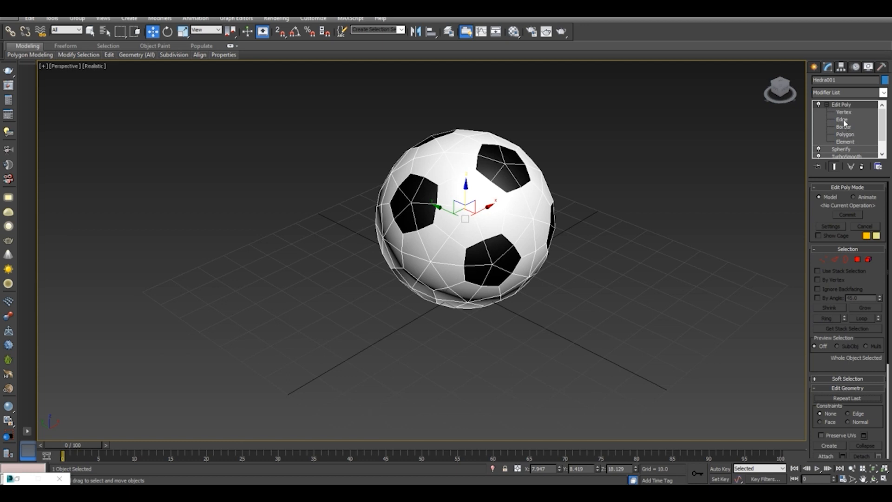
{"action": "left_click", "coordinate": [843, 120]}
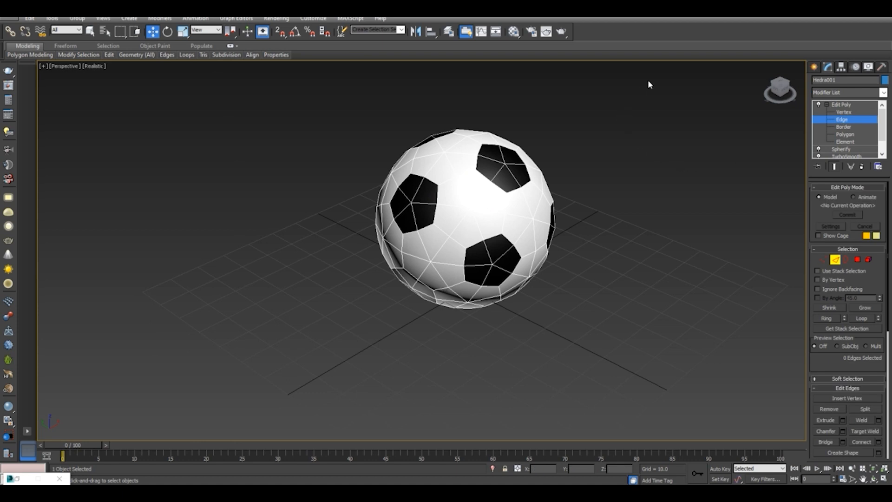
{"action": "left_click_drag", "start_coordinate": [580, 115], "coordinate": [278, 353]}
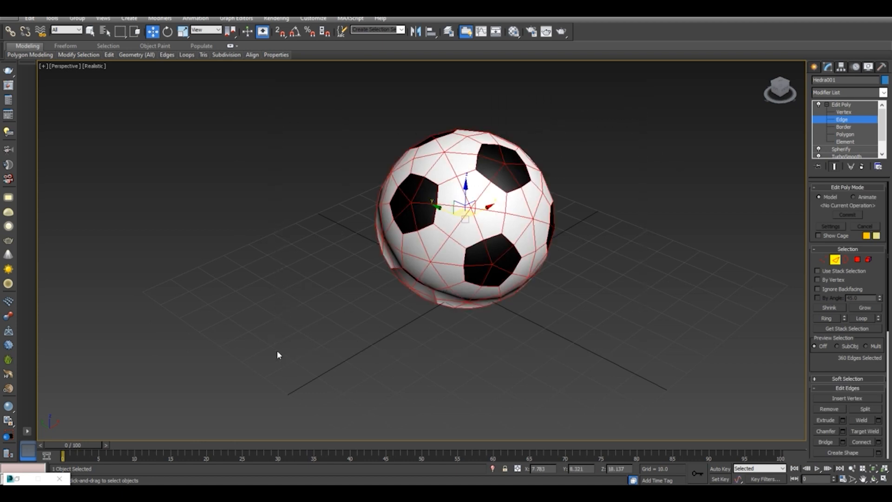
{"action": "left_click_drag", "start_coordinate": [789, 94], "coordinate": [806, 94]}
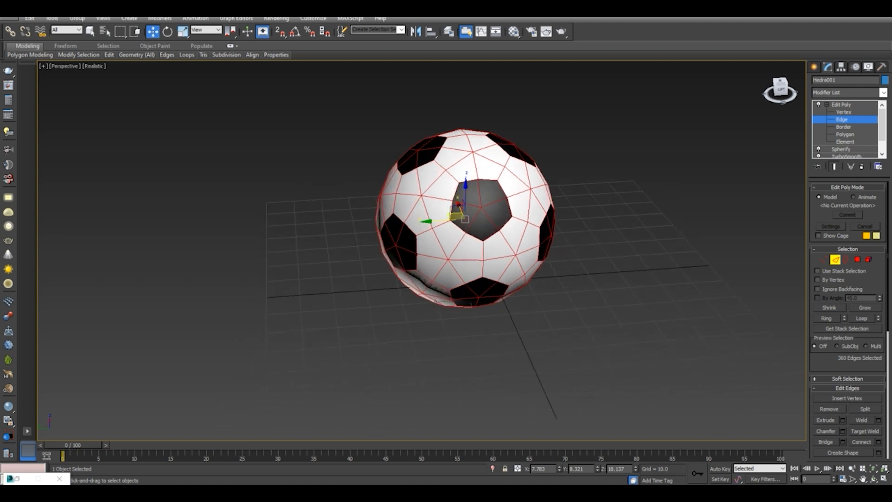
{"action": "left_click", "coordinate": [861, 411]}
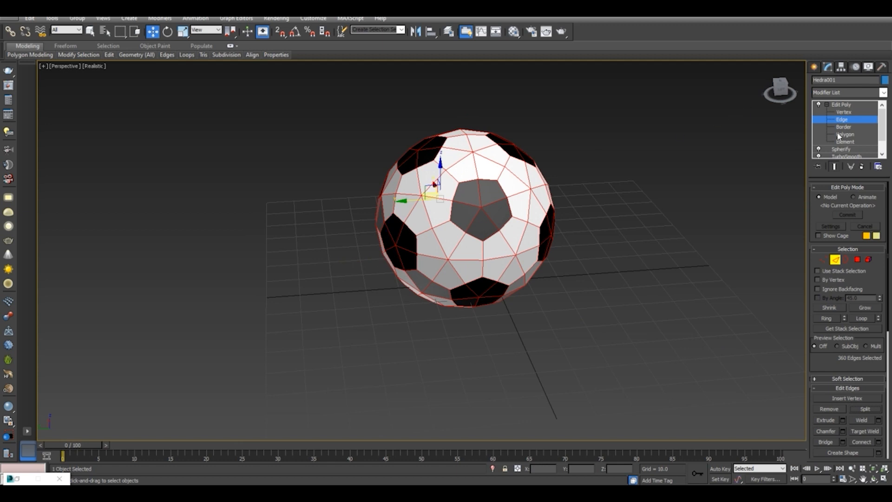
{"action": "left_click", "coordinate": [677, 221]}
{"action": "scroll", "coordinate": [449, 195], "scroll_direction": "up", "scroll_amount": 10}
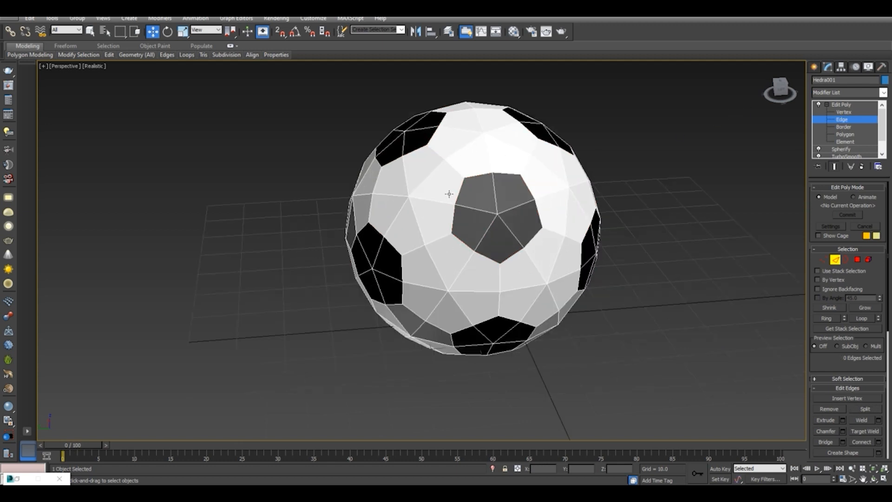
{"action": "scroll", "coordinate": [421, 196], "scroll_direction": "up", "scroll_amount": 2}
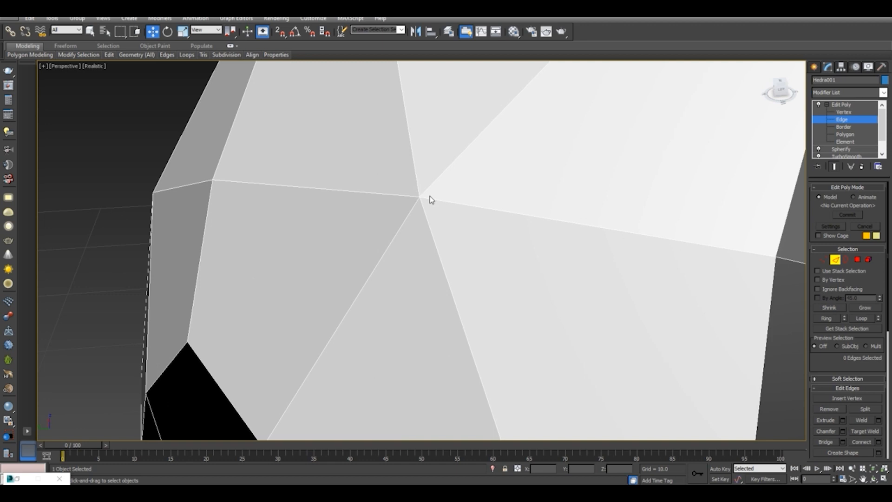
{"action": "scroll", "coordinate": [431, 198], "scroll_direction": "down", "scroll_amount": 2}
{"action": "scroll", "coordinate": [572, 207], "scroll_direction": "down", "scroll_amount": 6}
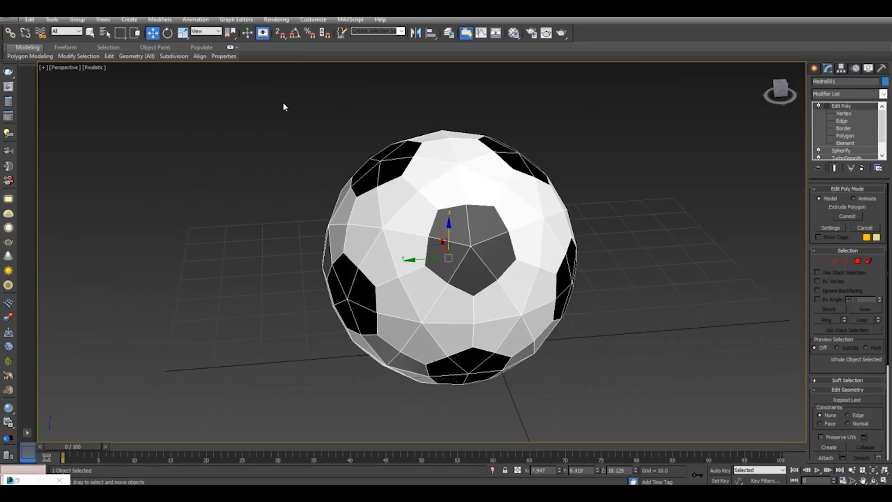
Extrude all the ball's polygons by Local Normals with a height of 1.1, and leave Polygon sub-object level
{"action": "left_click_drag", "start_coordinate": [270, 109], "coordinate": [558, 268]}
{"action": "left_click_drag", "start_coordinate": [678, 385], "coordinate": [692, 404]}
{"action": "left_click", "coordinate": [846, 136]}
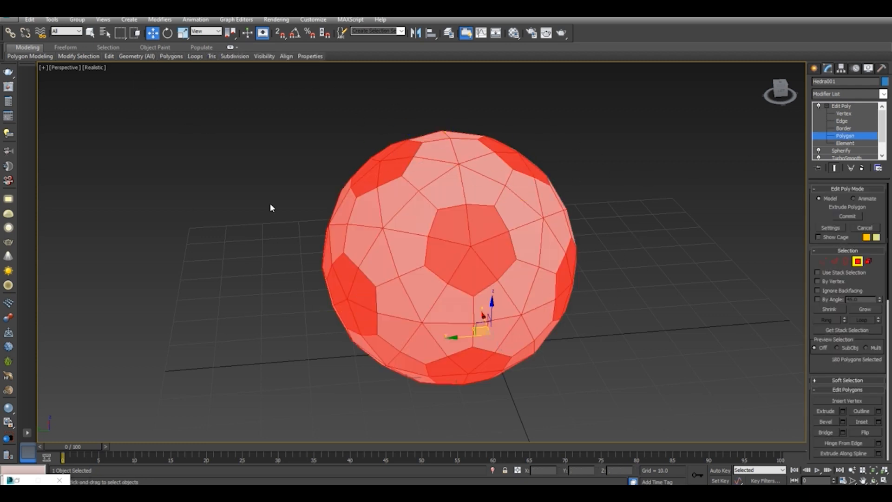
{"action": "left_click", "coordinate": [842, 411]}
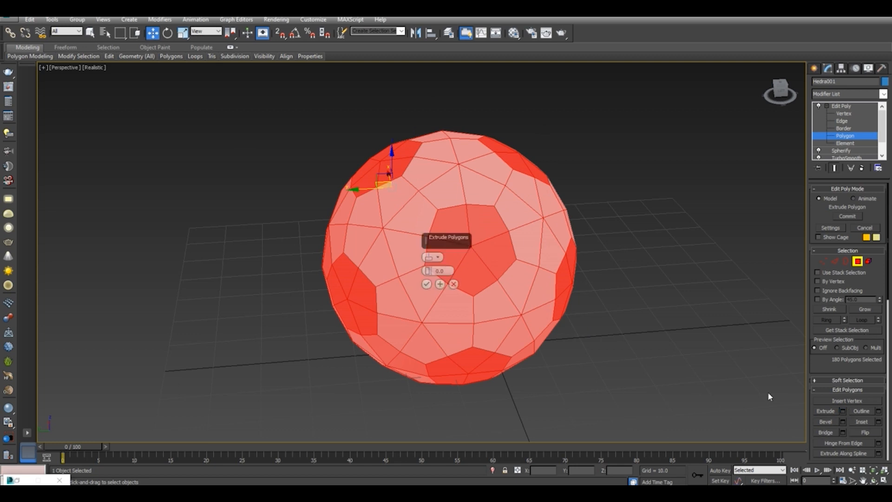
{"action": "left_click", "coordinate": [438, 258]}
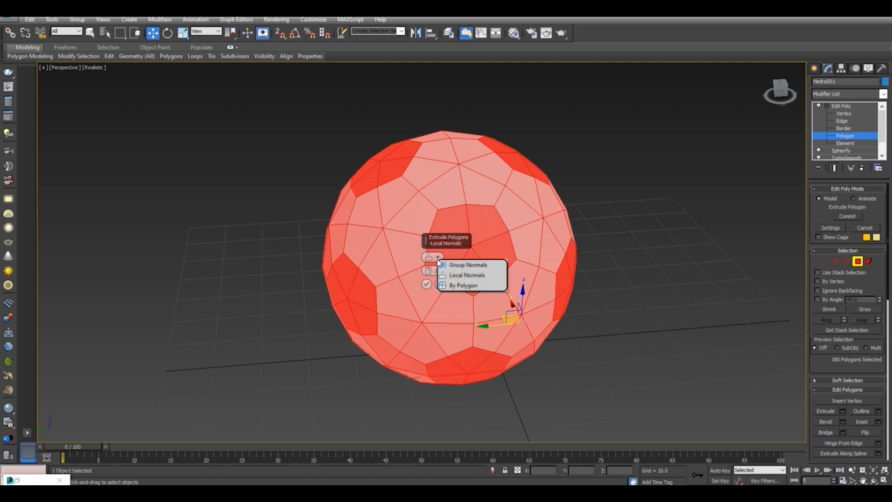
{"action": "left_click", "coordinate": [462, 277]}
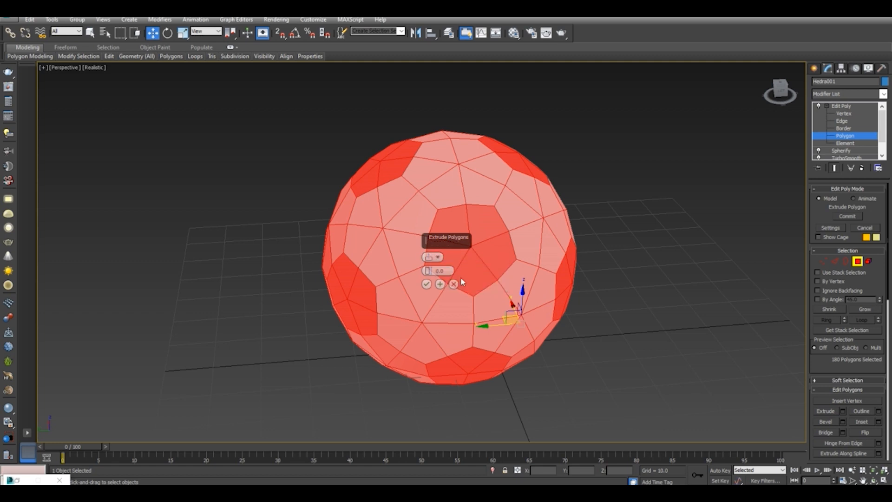
{"action": "left_click_drag", "start_coordinate": [445, 271], "coordinate": [432, 274]}
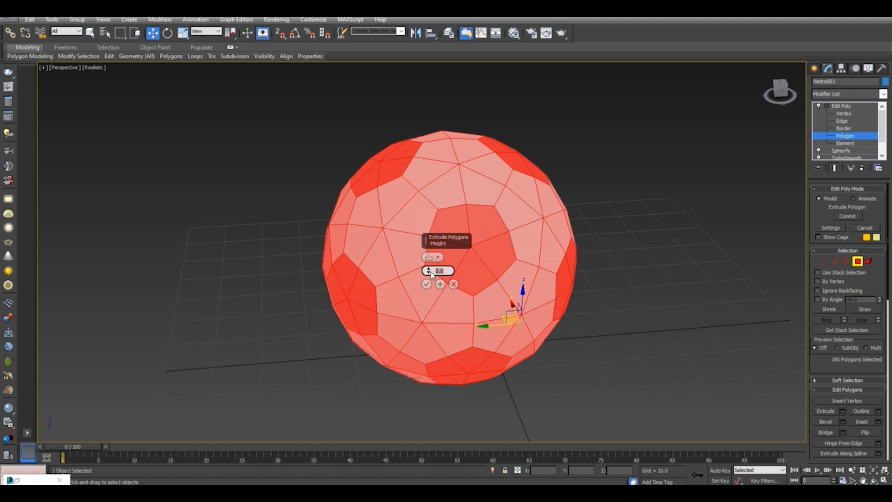
{"action": "type", "text": "1.1"}
{"action": "key", "text": "Return"}
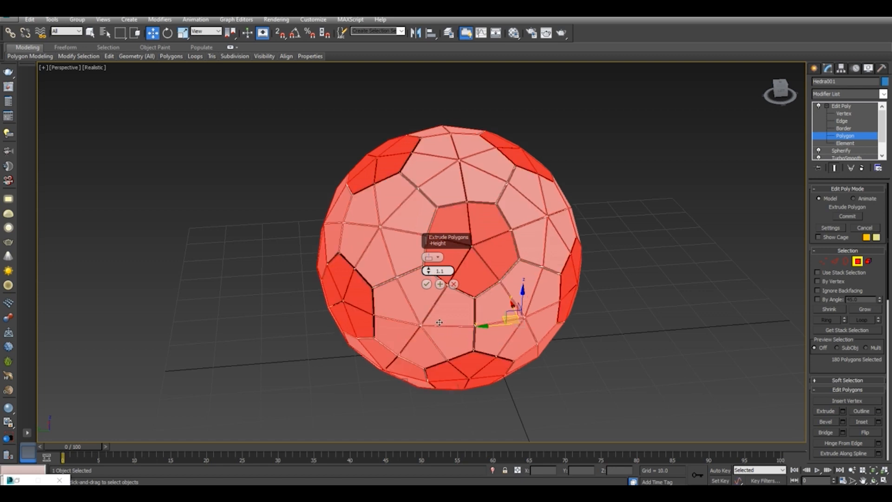
{"action": "left_click", "coordinate": [427, 285]}
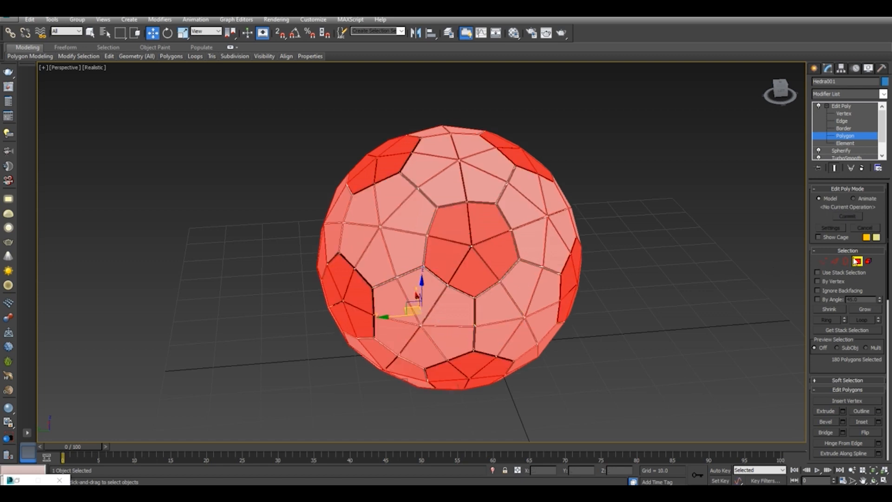
{"action": "left_click", "coordinate": [857, 261]}
Select the whole extruded ball and add a MeshSmooth modifier on top of its Edit Poly modifier
{"action": "scroll", "coordinate": [548, 264], "scroll_direction": "up", "scroll_amount": 5}
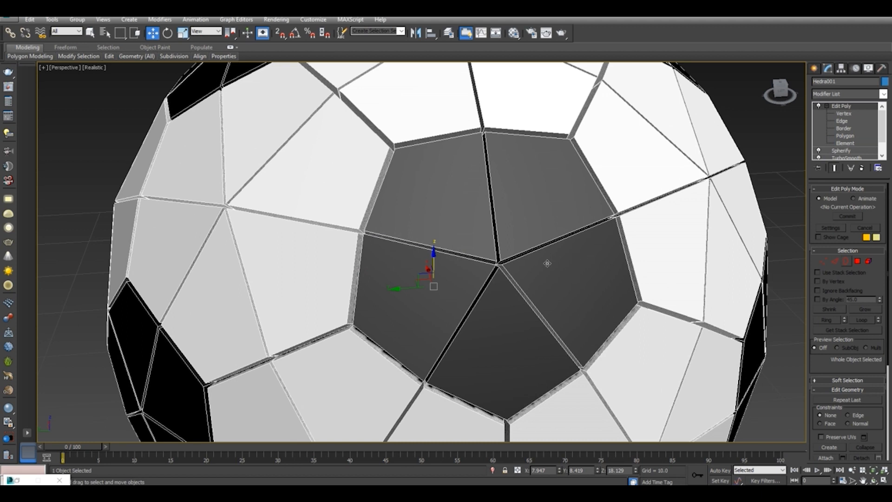
{"action": "scroll", "coordinate": [548, 264], "scroll_direction": "up", "scroll_amount": 3}
{"action": "scroll", "coordinate": [526, 278], "scroll_direction": "down", "scroll_amount": 7}
{"action": "scroll", "coordinate": [525, 278], "scroll_direction": "down", "scroll_amount": 4}
{"action": "middle_click_drag", "start_coordinate": [629, 285], "coordinate": [462, 181]}
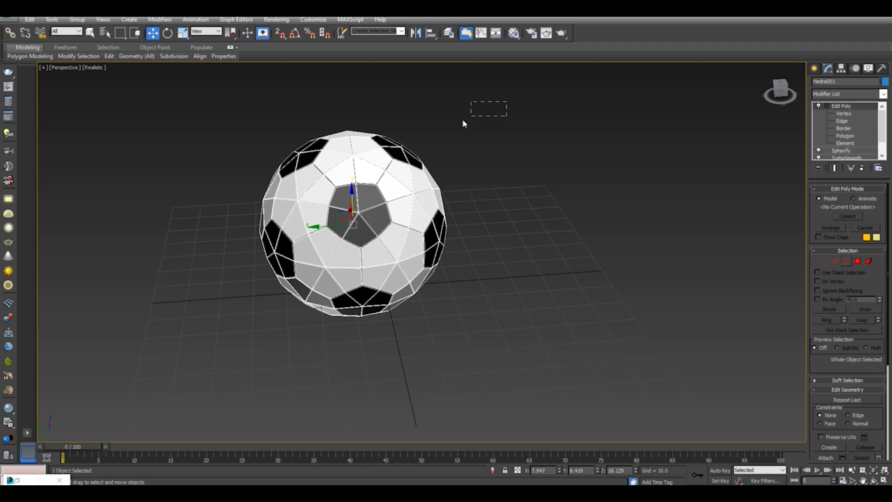
{"action": "left_click_drag", "start_coordinate": [209, 329], "coordinate": [266, 312]}
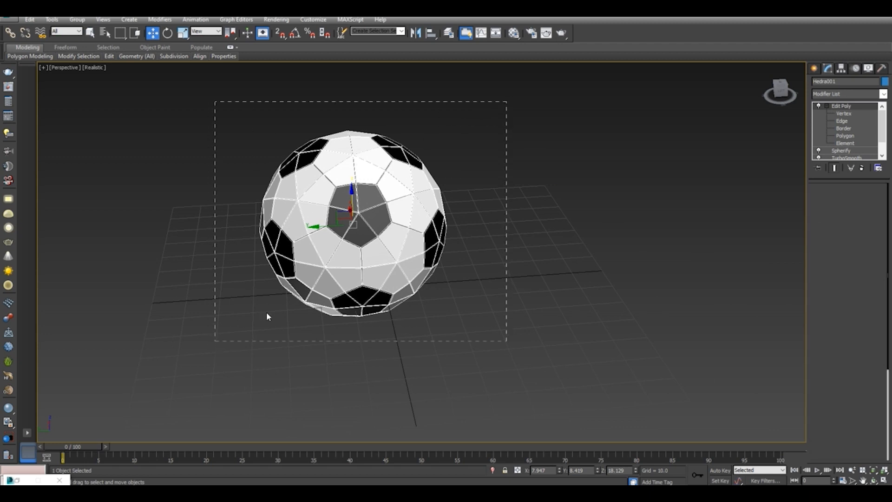
{"action": "left_click", "coordinate": [851, 94]}
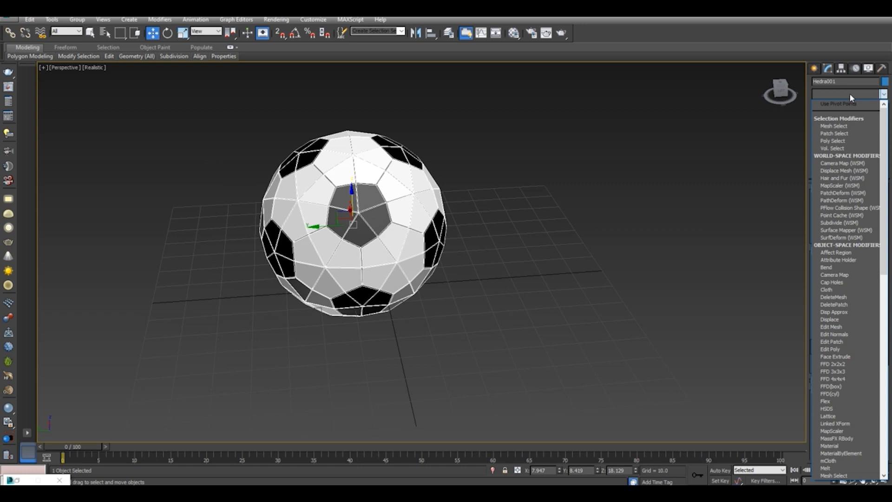
{"action": "key", "text": "m"}
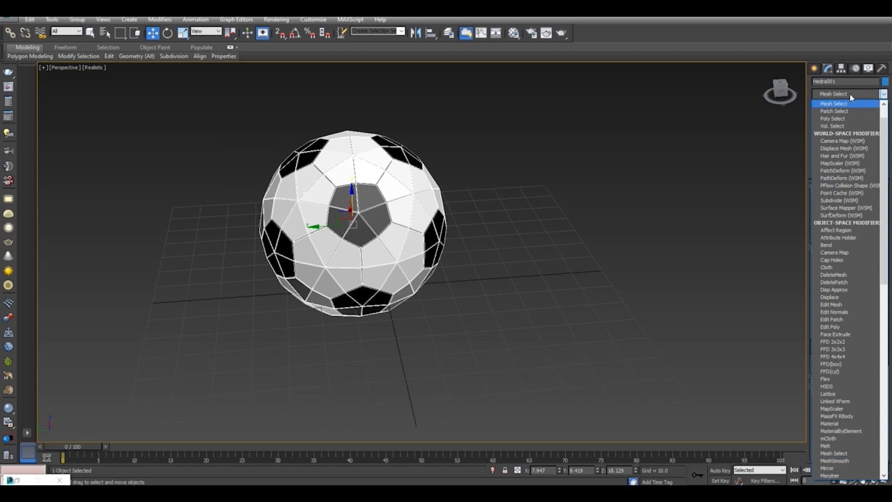
{"action": "key", "text": "s"}
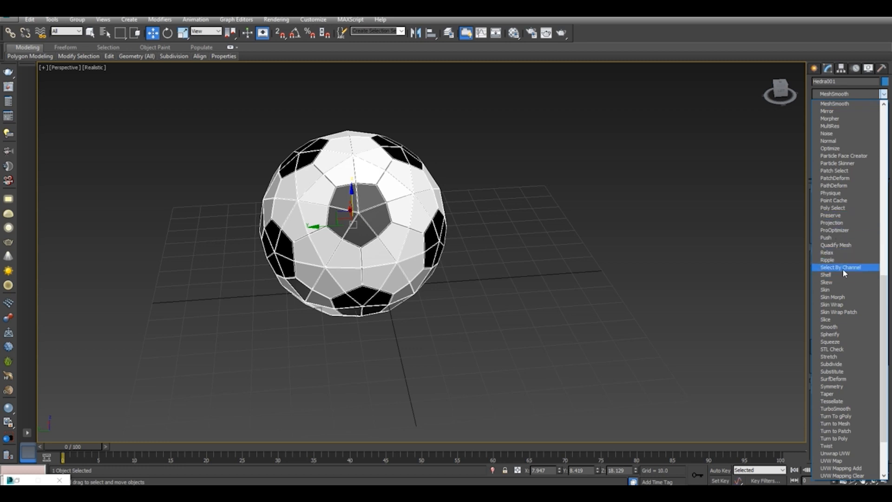
{"action": "scroll", "coordinate": [856, 186], "scroll_direction": "up", "scroll_amount": 3}
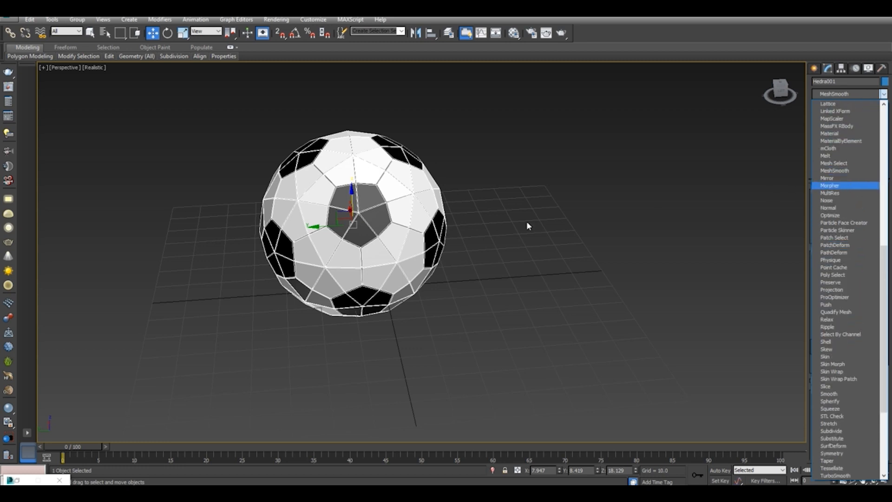
{"action": "key", "text": "Return"}
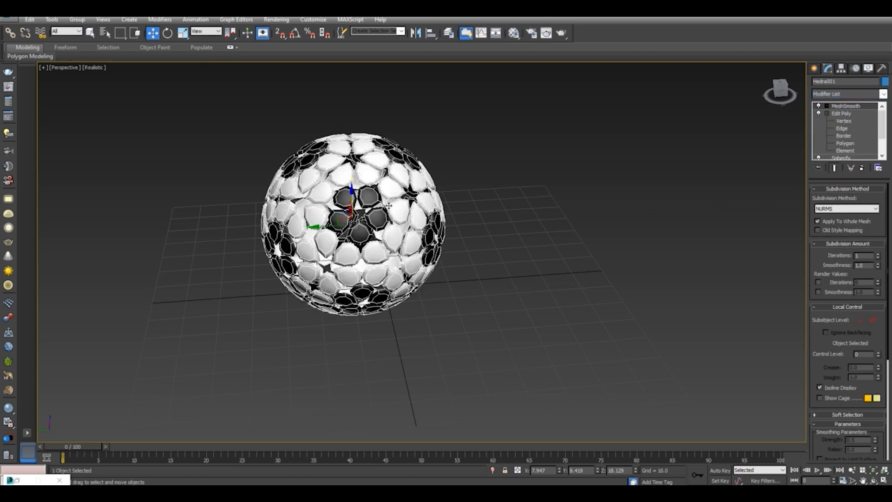
Check the smoothed ball unselected, reselect it and set the MeshSmooth subdivision method to Quad Output
{"action": "left_click", "coordinate": [614, 204]}
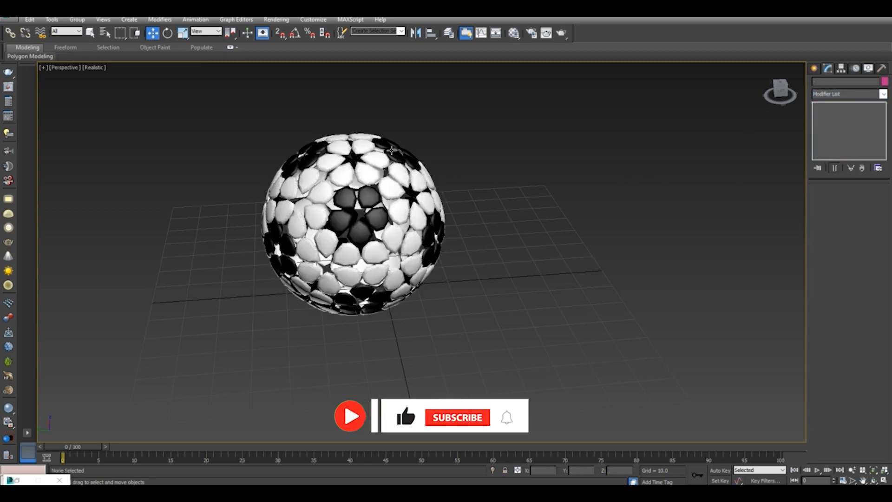
{"action": "mouse_move", "coordinate": [789, 97]}
{"action": "left_mouse_down"}
{"action": "mouse_move", "coordinate": [775, 87]}
{"action": "mouse_move", "coordinate": [786, 82]}
{"action": "mouse_move", "coordinate": [785, 89]}
{"action": "left_mouse_up"}
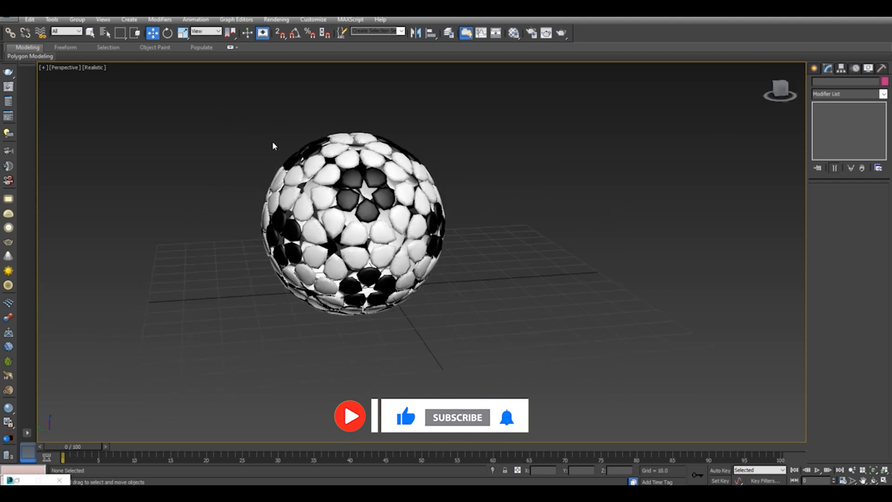
{"action": "left_click_drag", "start_coordinate": [550, 327], "coordinate": [563, 336]}
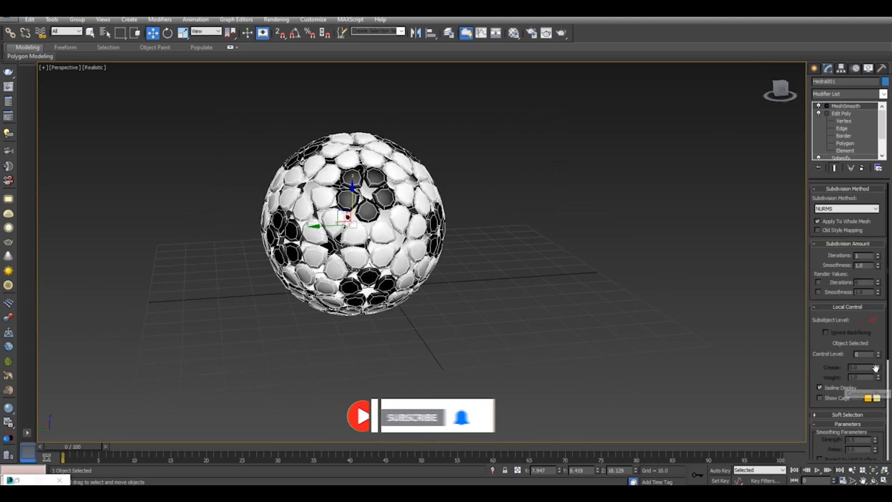
{"action": "left_click", "coordinate": [846, 210]}
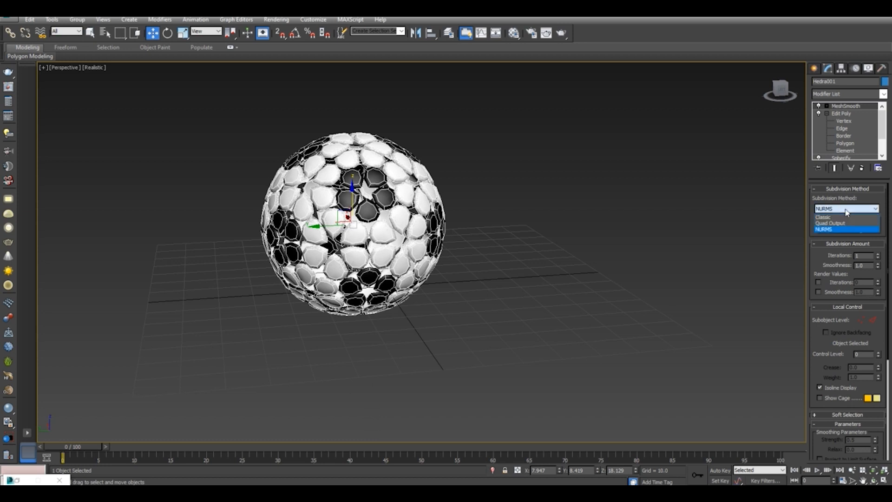
{"action": "left_click", "coordinate": [842, 223]}
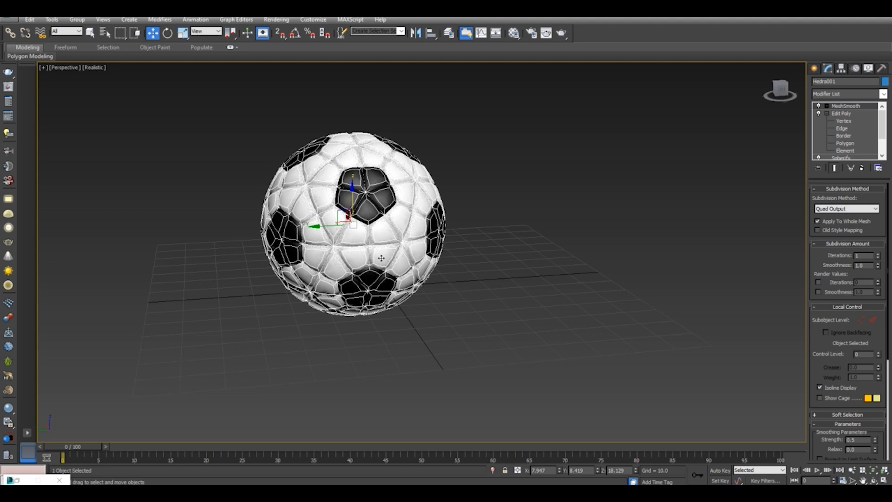
Deselect the ball and examine its smoothed panels and seams up close and from several angles
{"action": "left_click", "coordinate": [520, 250]}
{"action": "left_click_drag", "start_coordinate": [782, 89], "coordinate": [780, 88]}
{"action": "scroll", "coordinate": [334, 214], "scroll_direction": "up", "scroll_amount": 5}
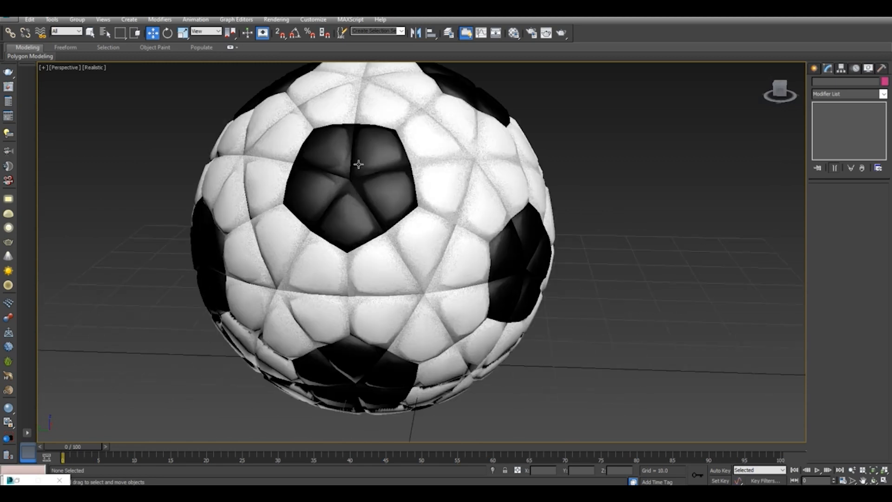
{"action": "scroll", "coordinate": [359, 164], "scroll_direction": "up", "scroll_amount": 2}
{"action": "middle_click_drag", "start_coordinate": [340, 148], "coordinate": [391, 189]}
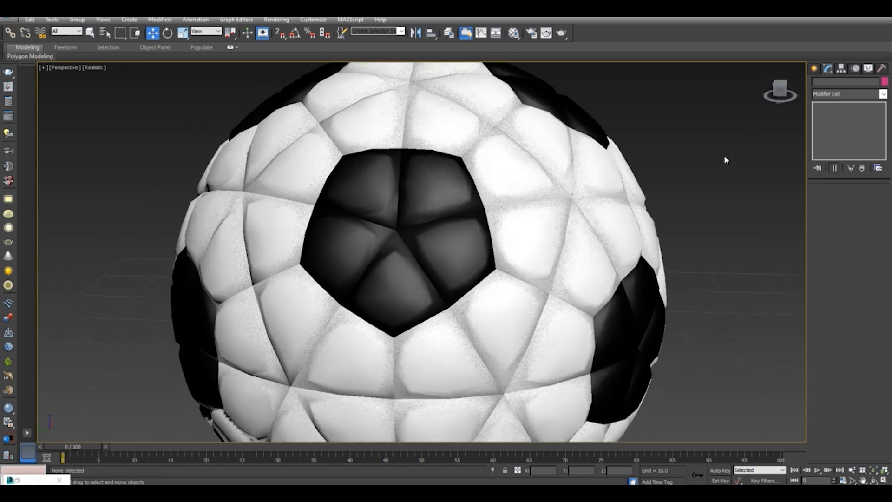
{"action": "left_click_drag", "start_coordinate": [789, 83], "coordinate": [782, 94]}
{"action": "scroll", "coordinate": [681, 195], "scroll_direction": "down", "scroll_amount": 6}
{"action": "middle_click_drag", "start_coordinate": [681, 195], "coordinate": [560, 193]}
{"action": "left_click_drag", "start_coordinate": [787, 91], "coordinate": [781, 90]}
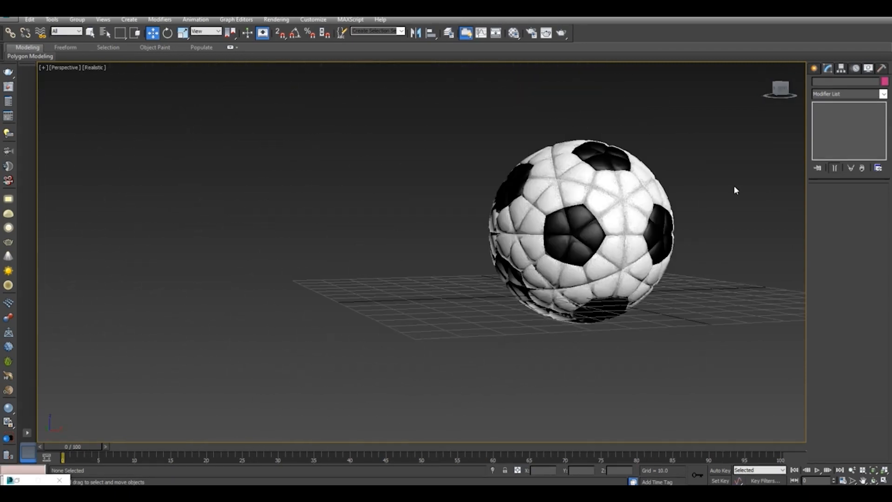
{"action": "middle_click_drag", "start_coordinate": [734, 189], "coordinate": [560, 199]}
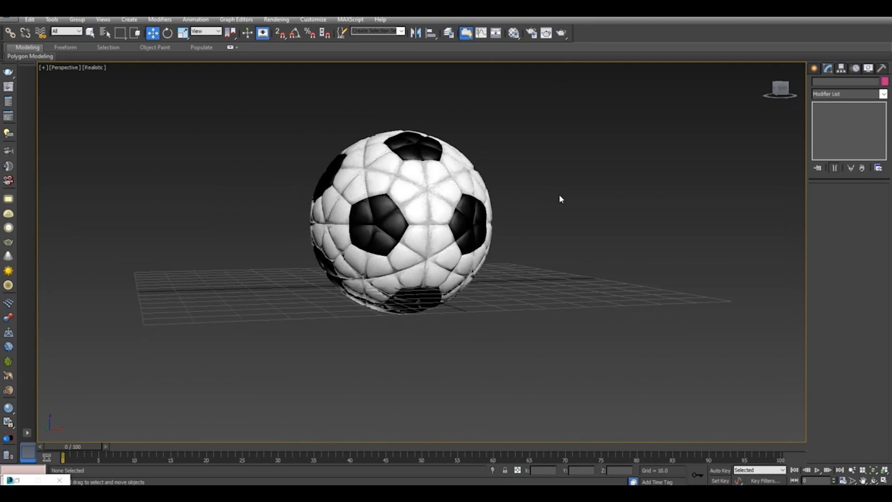
{"action": "left_click_drag", "start_coordinate": [786, 91], "coordinate": [745, 102]}
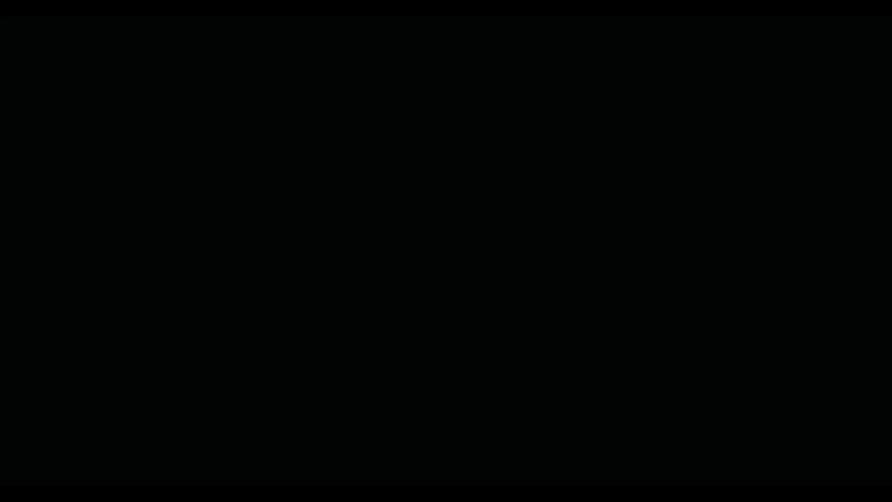